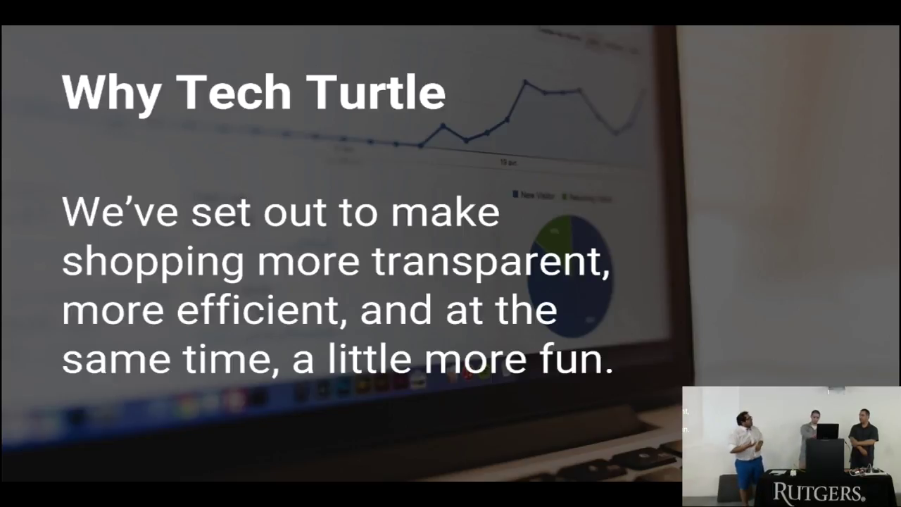
Step: Advance the slide deck to The problem slide
key(Right)
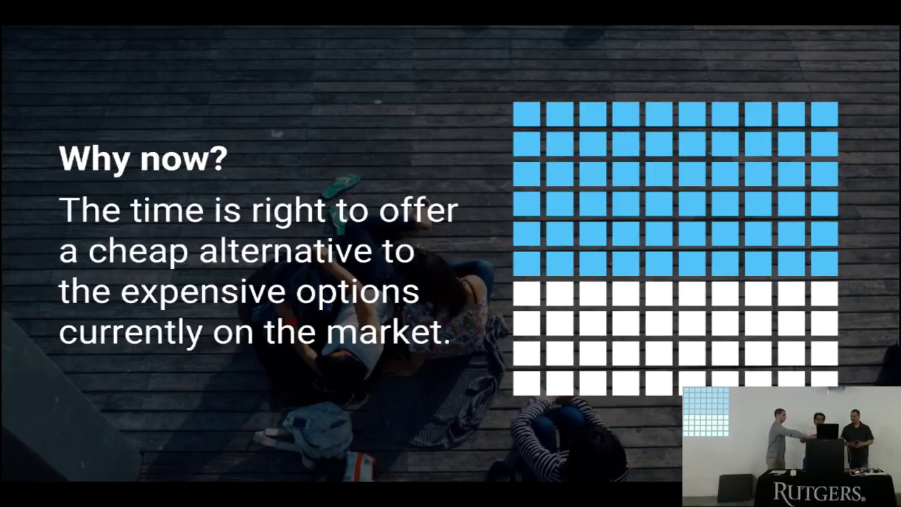
Step: Advance the slide deck to the How it works - Admin slide
key(Right)
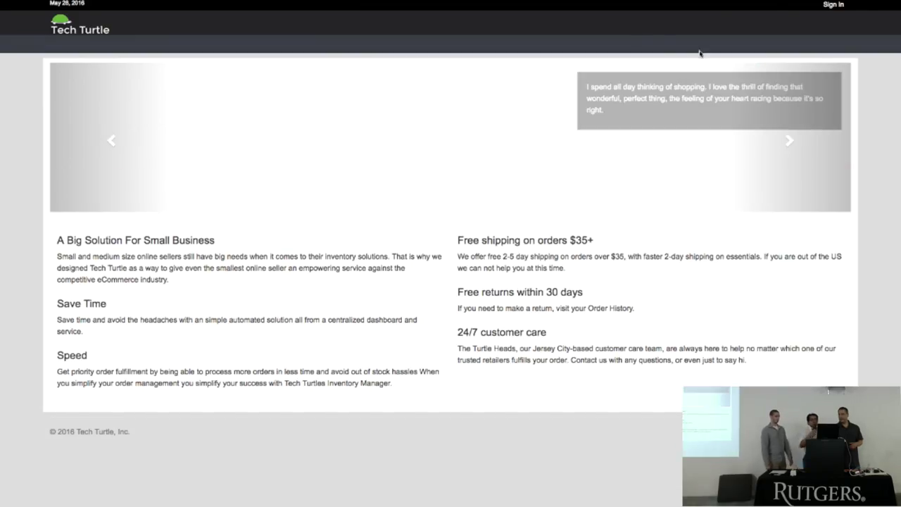
Step: Reload the home page, open Sign In, and enter the shopper's e-mail and password
click(70, 28)
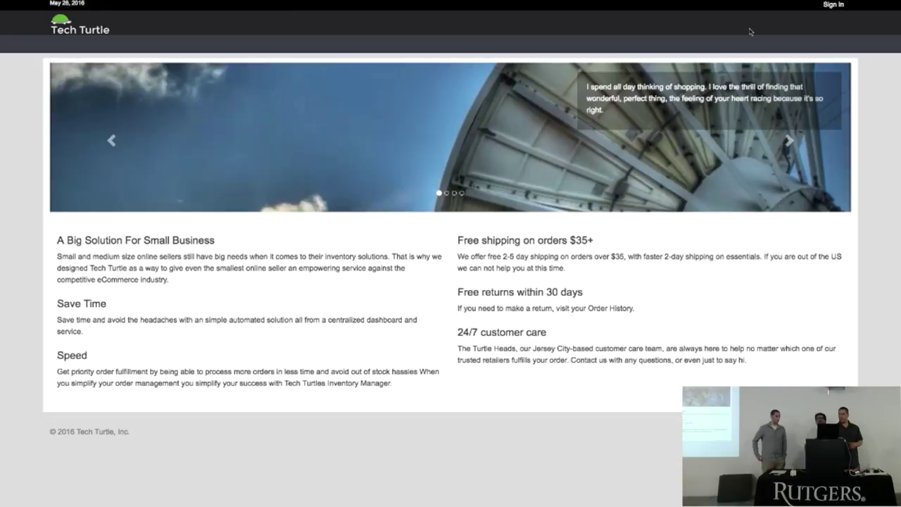
click(833, 5)
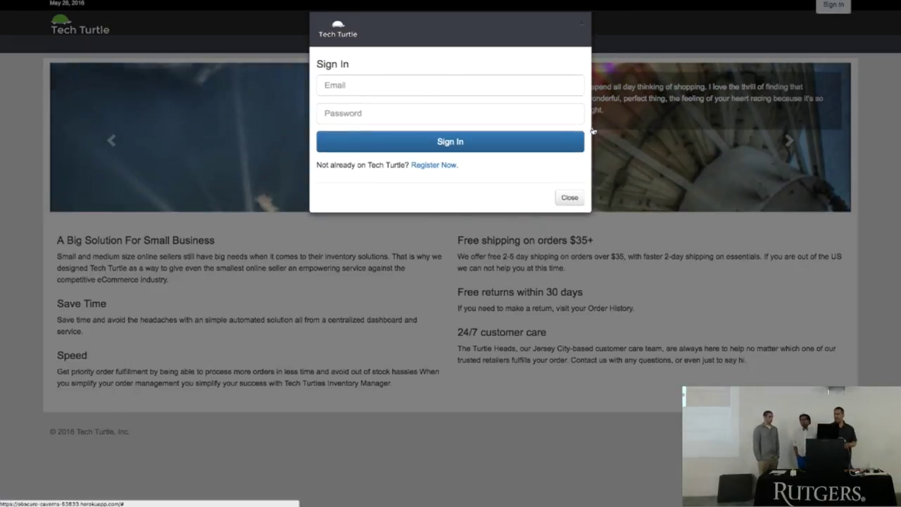
click(412, 89)
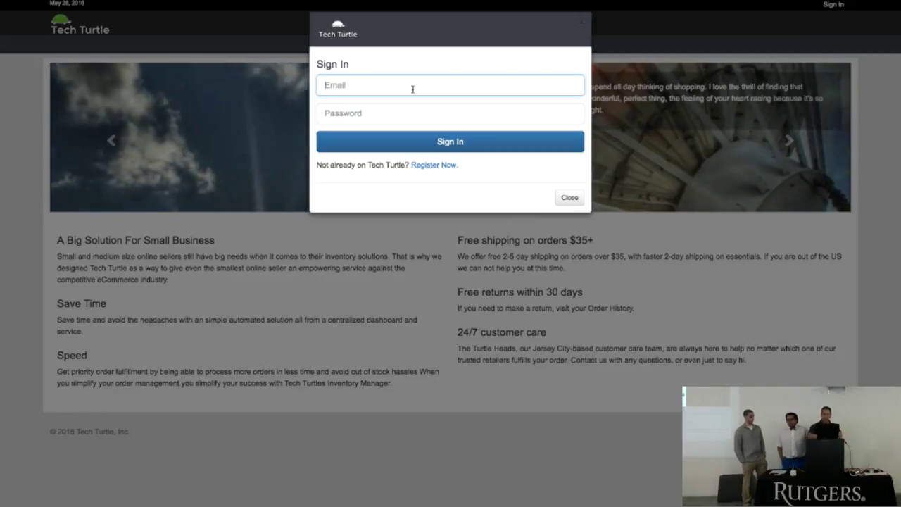
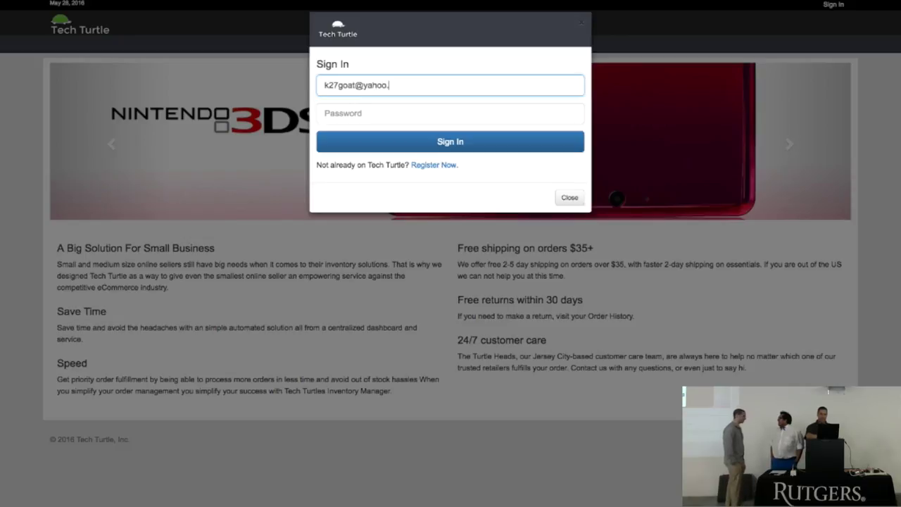
key(Tab)
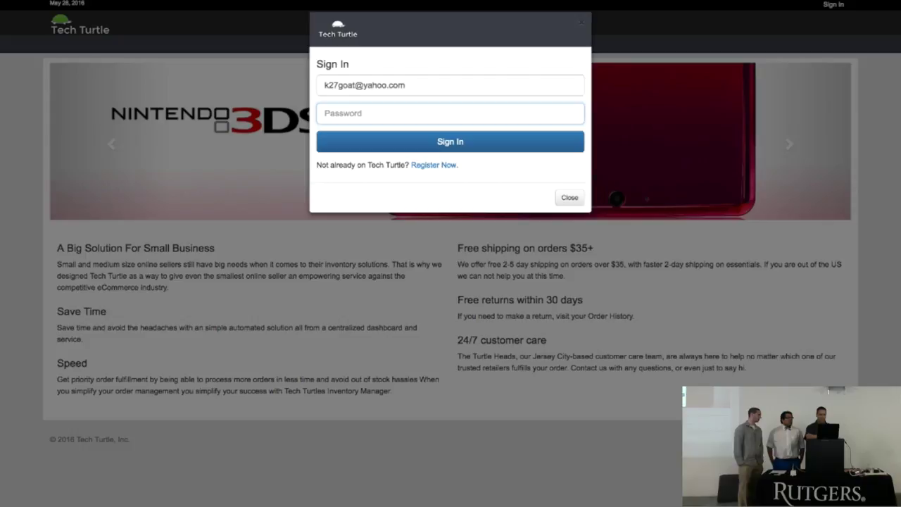
text(password)
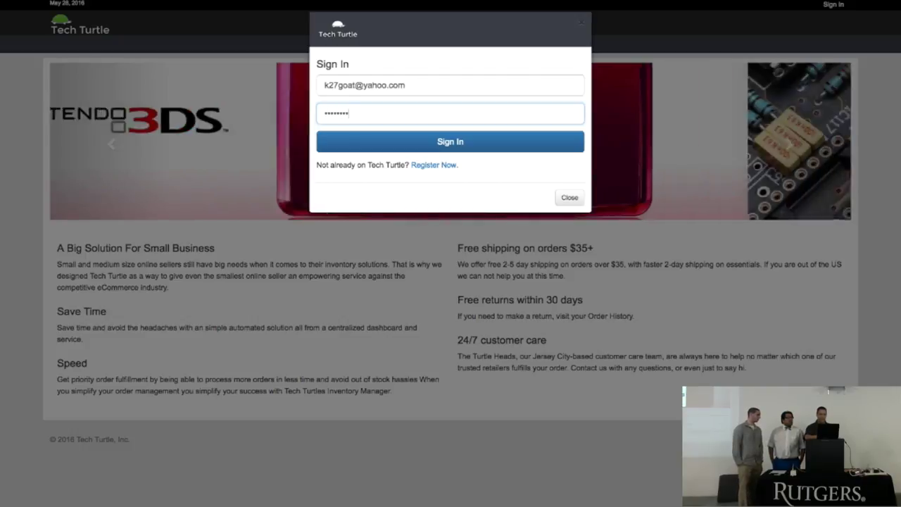
Step: Sign in, saving the password, then check out one Apple iMac with Retina 4K display MK452LL
click(446, 141)
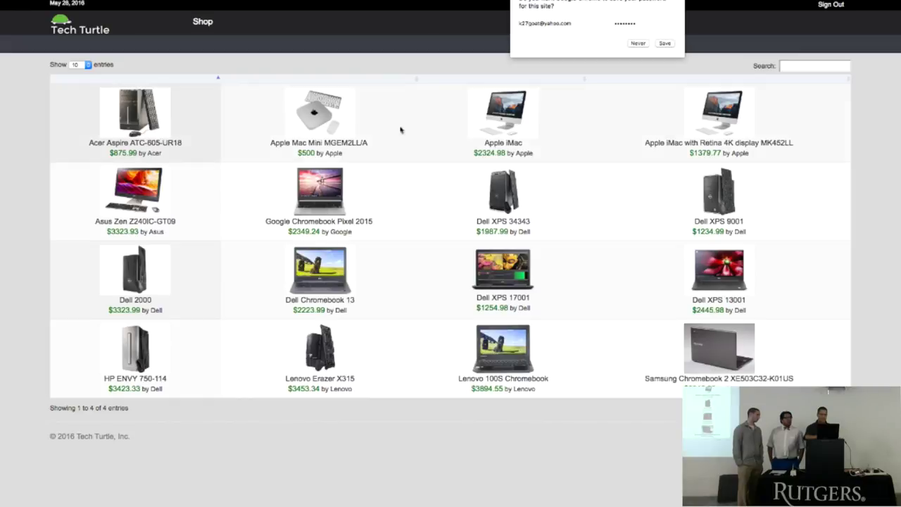
click(665, 45)
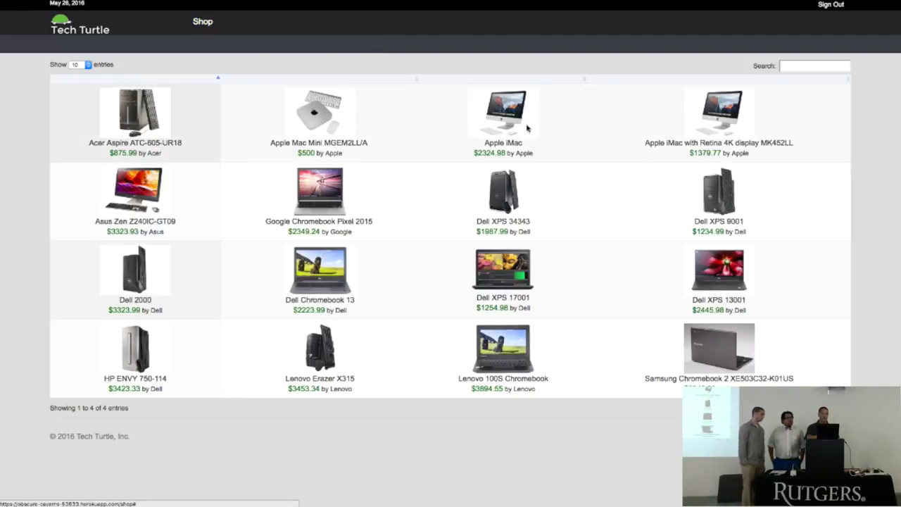
click(705, 113)
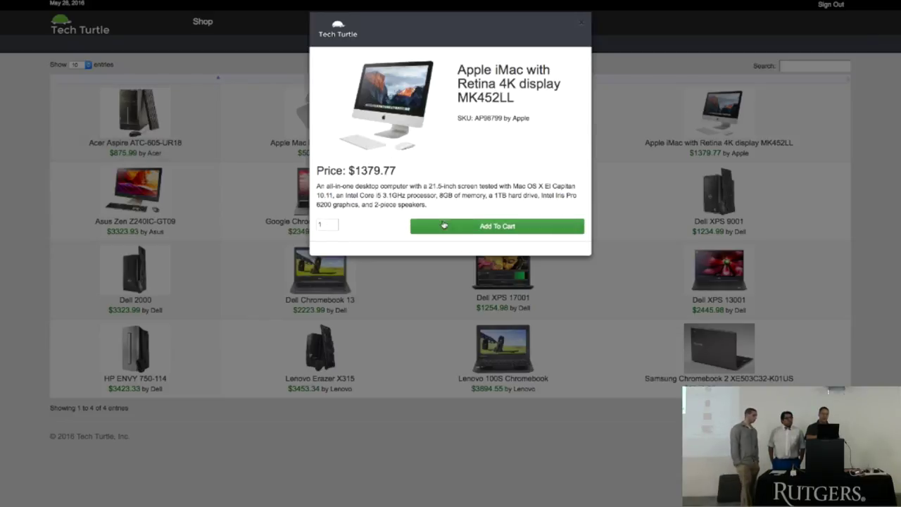
click(443, 224)
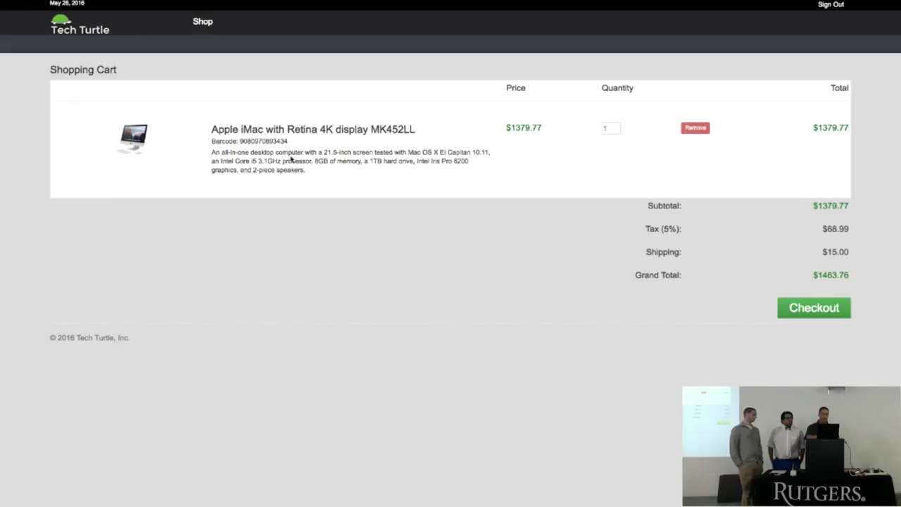
click(617, 127)
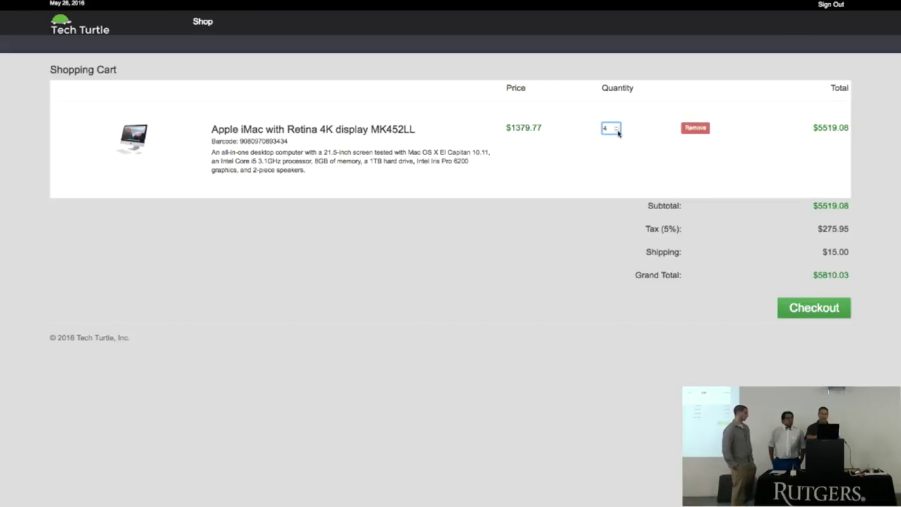
click(618, 132)
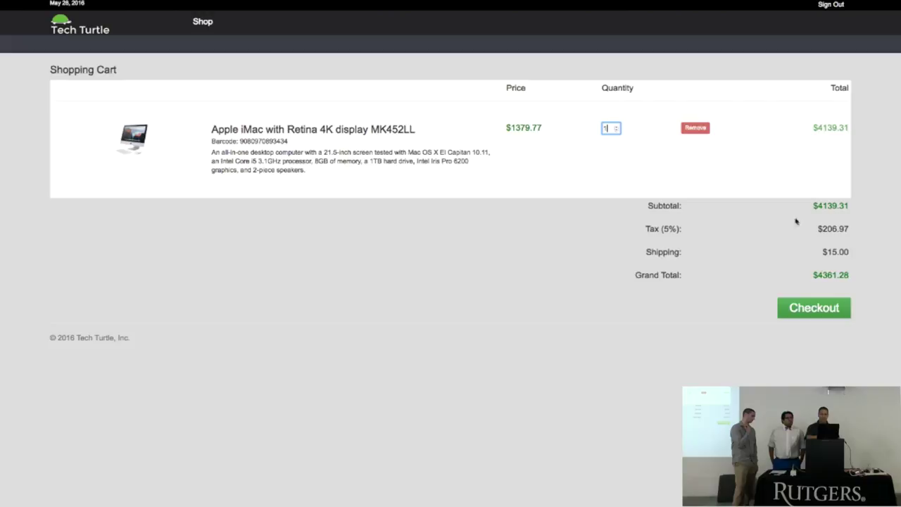
click(807, 310)
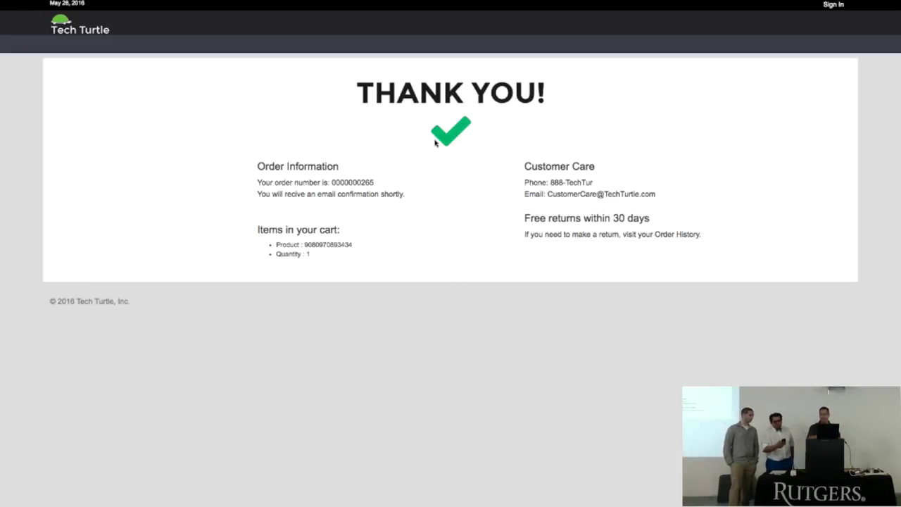
Step: Sign in again, replacing the saved e-mail with the admin account's username and password
click(835, 5)
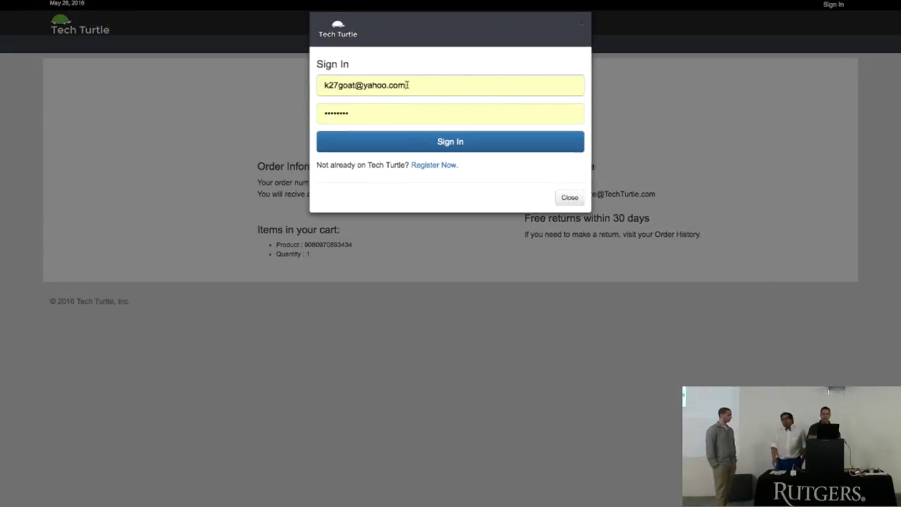
triple_click(406, 84)
text(jason)
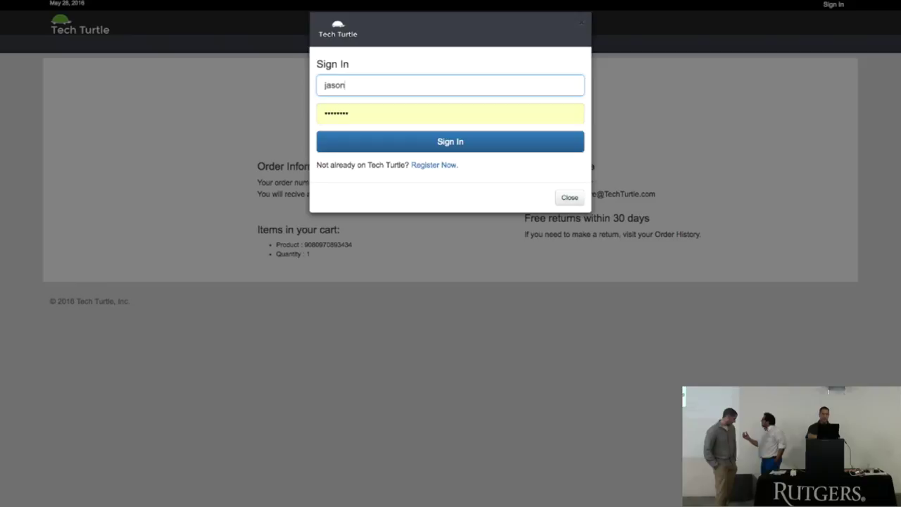
text(123)
key(Tab)
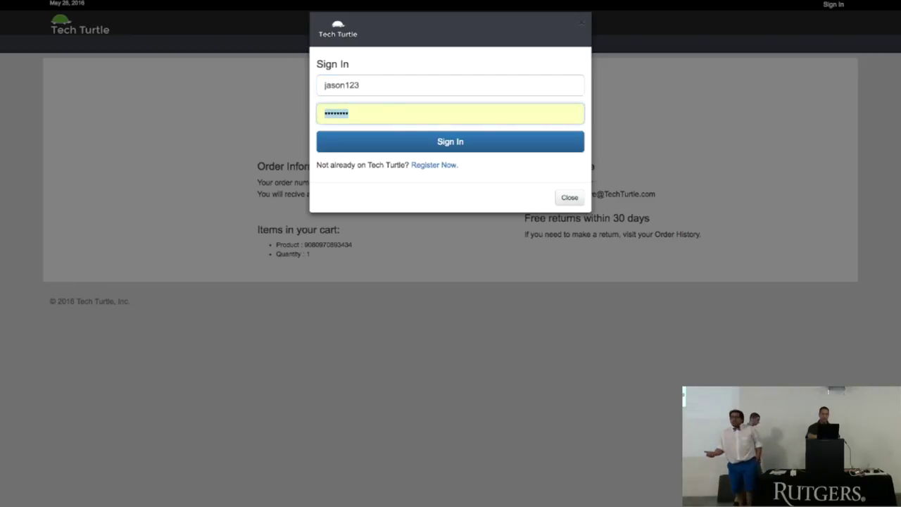
text(*****)
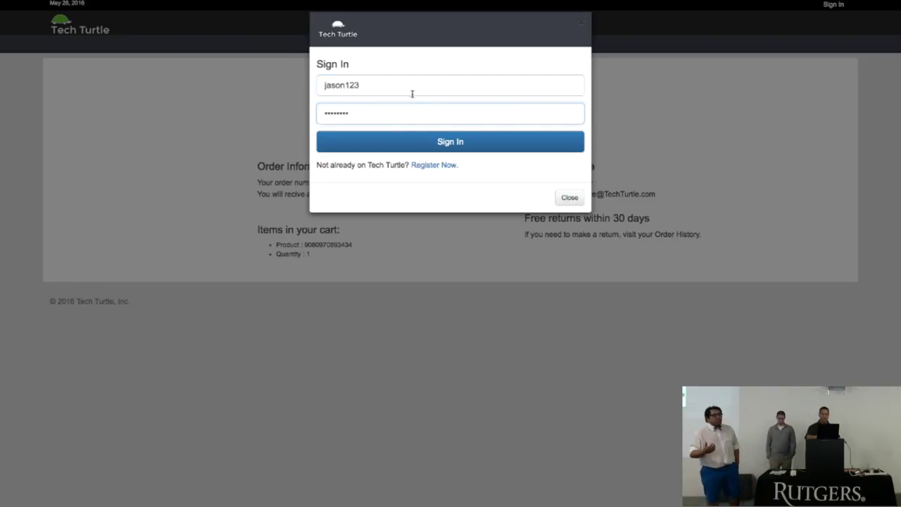
click(427, 142)
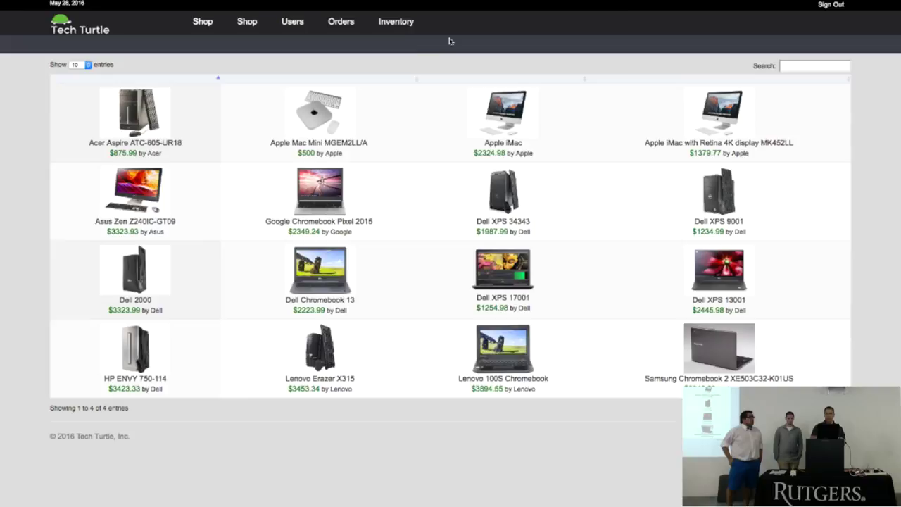
Step: Browse the Users list, then try Inventory searches 'appl', 'goo' and 'tes'
click(298, 25)
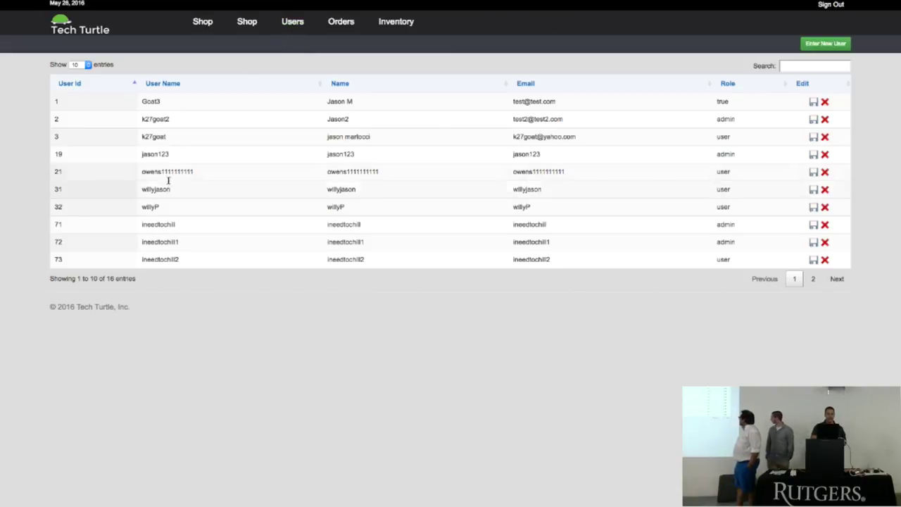
click(788, 65)
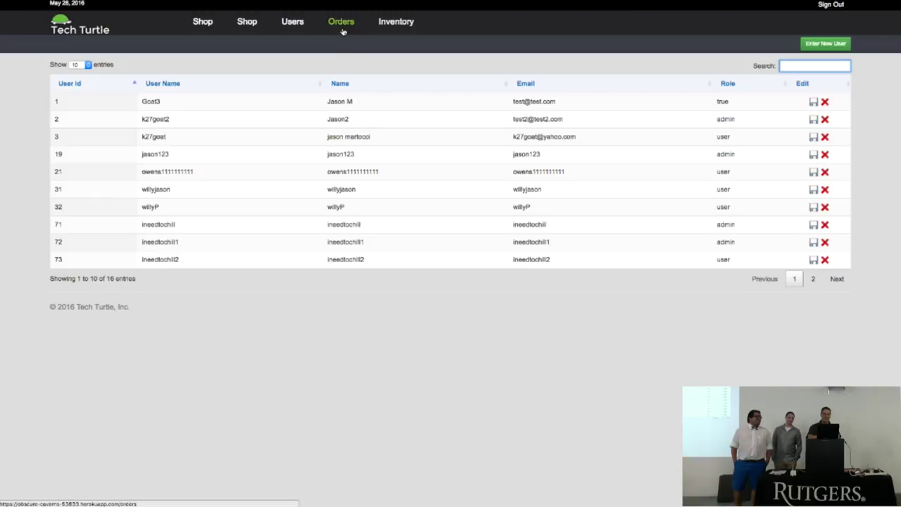
click(396, 30)
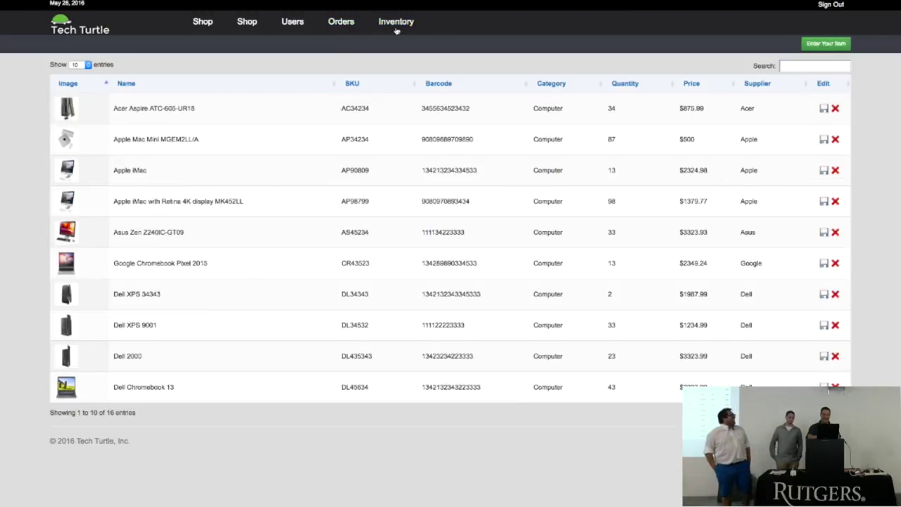
click(788, 66)
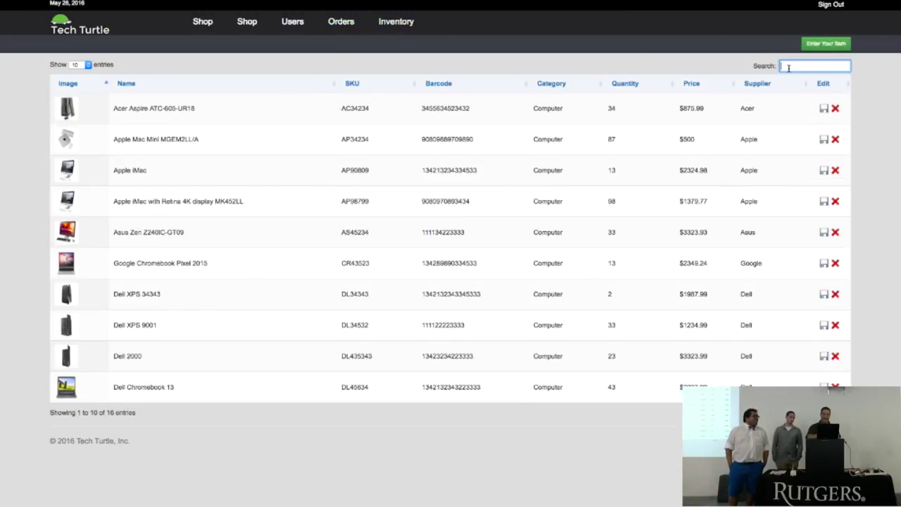
text(appl)
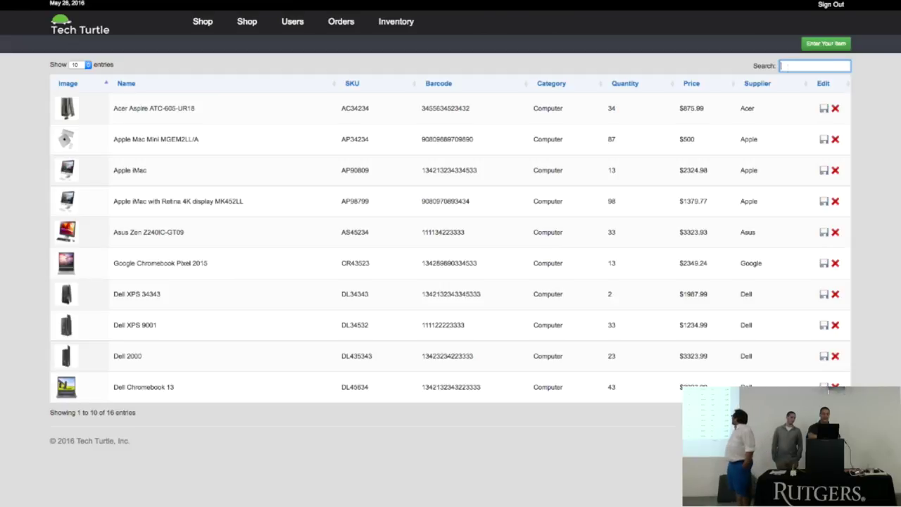
key(BackSpace)
key(BackSpace)
key(BackSpace)
key(BackSpace)
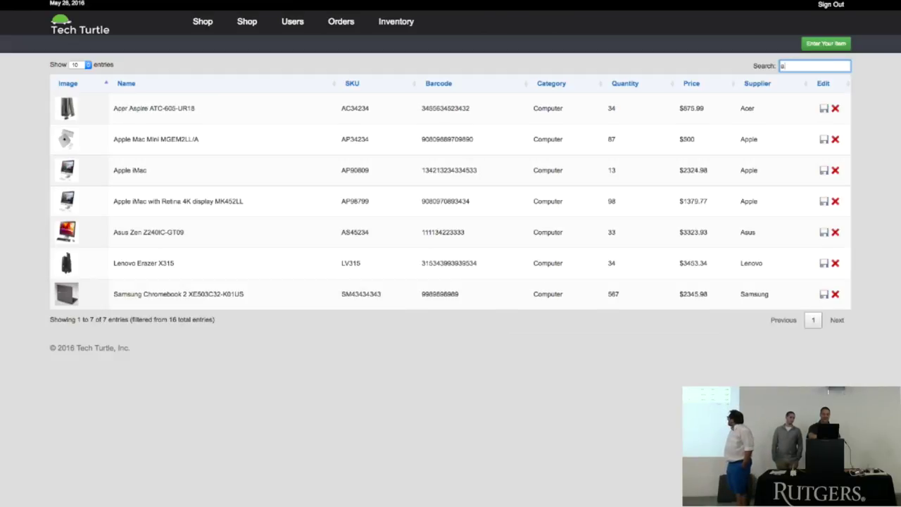
text(goo)
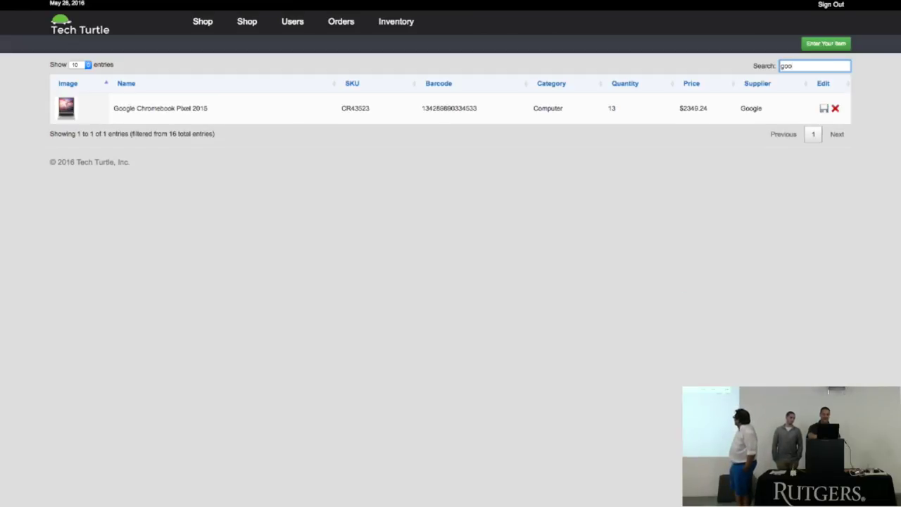
key(BackSpace)
key(BackSpace)
key(BackSpace)
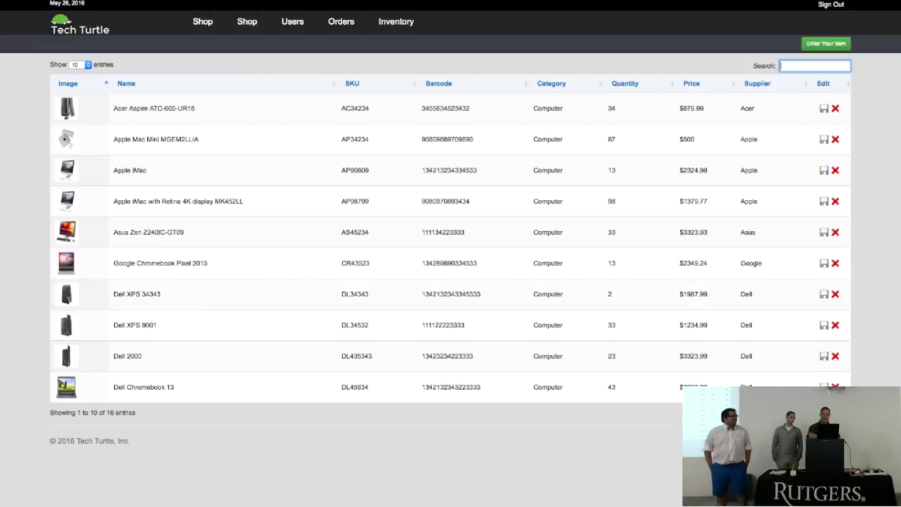
text(tes)
key(BackSpace)
key(BackSpace)
key(BackSpace)
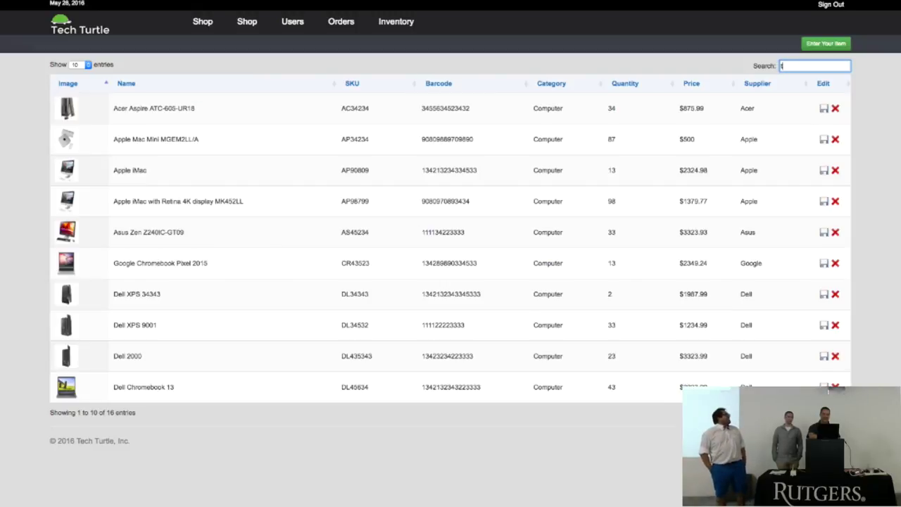
click(354, 24)
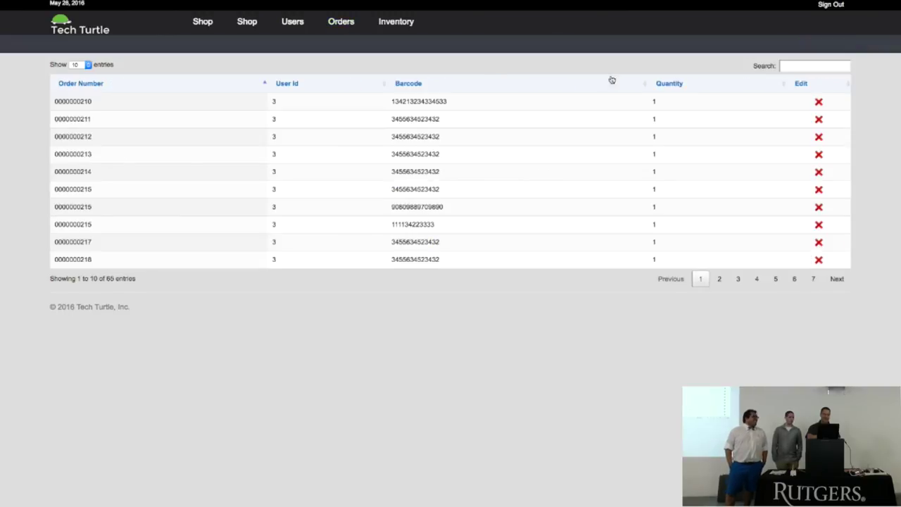
click(799, 67)
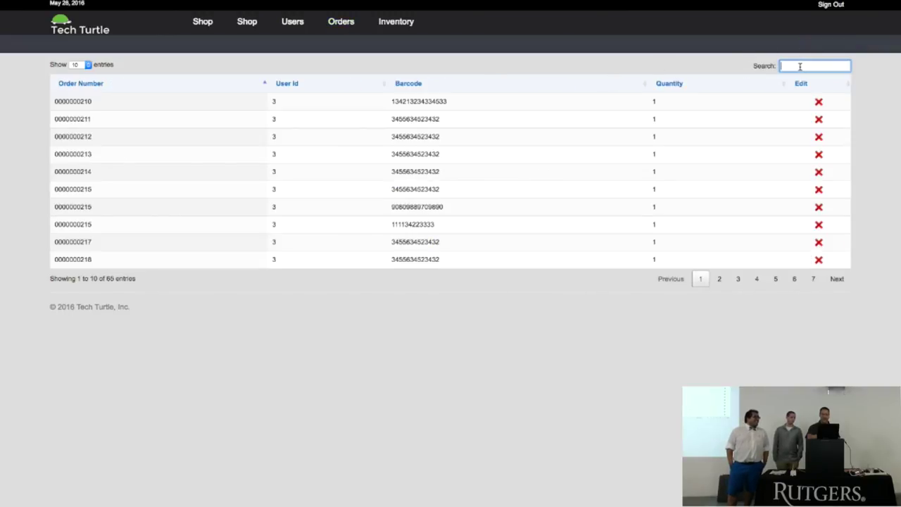
text(220)
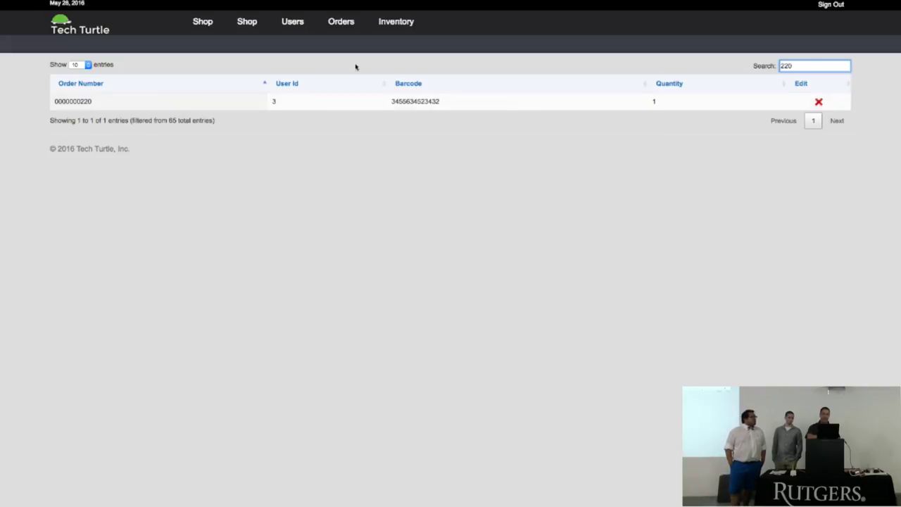
Step: Open the Acer Aspire ATC-605-UR18 Update form in Inventory and close it unchanged
click(381, 27)
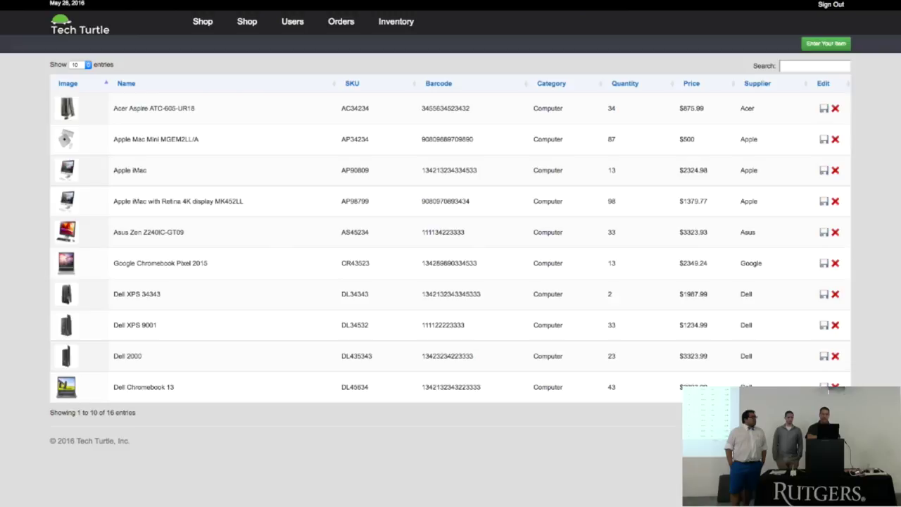
click(824, 109)
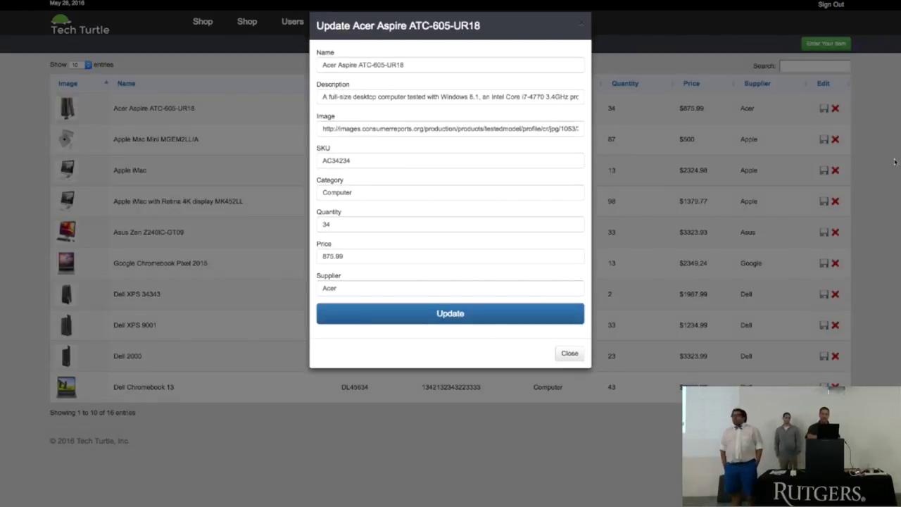
click(895, 162)
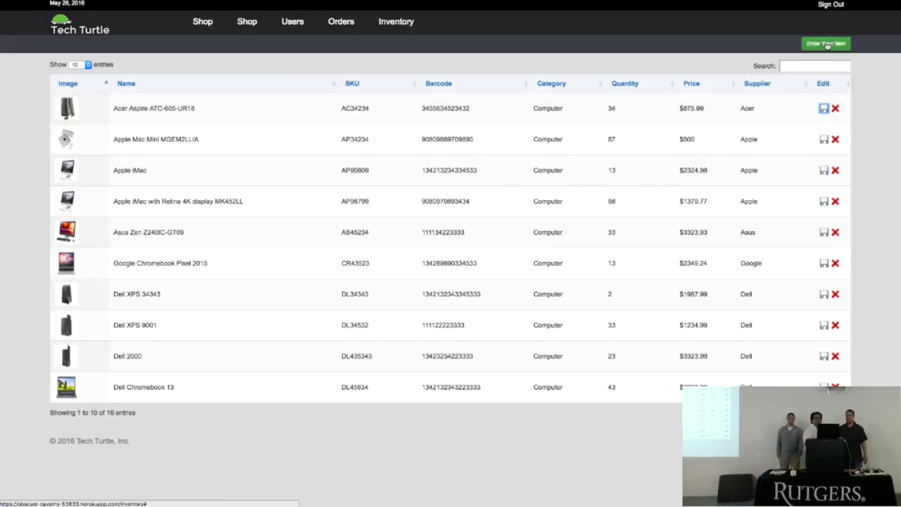
click(827, 44)
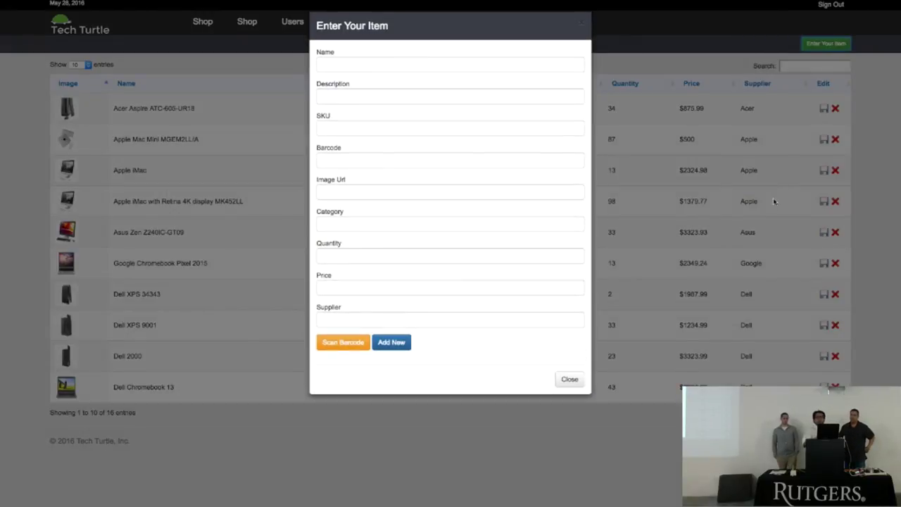
click(360, 348)
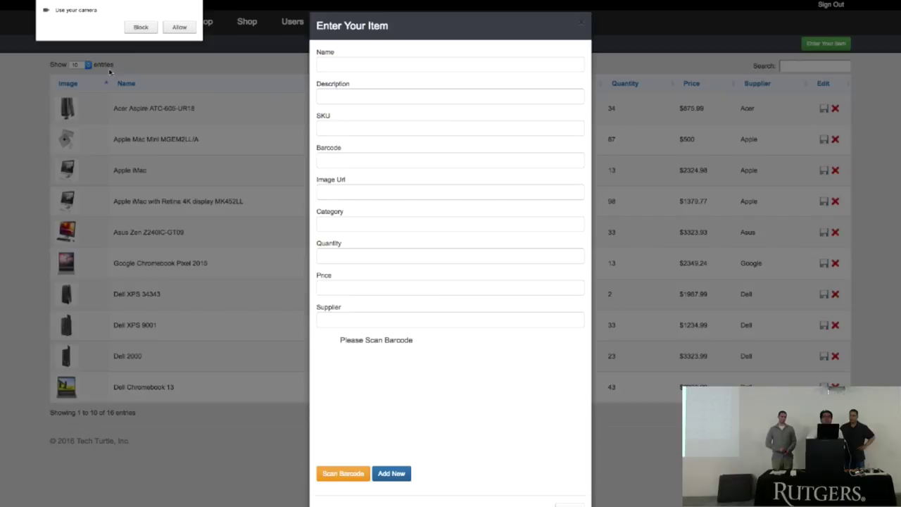
click(180, 28)
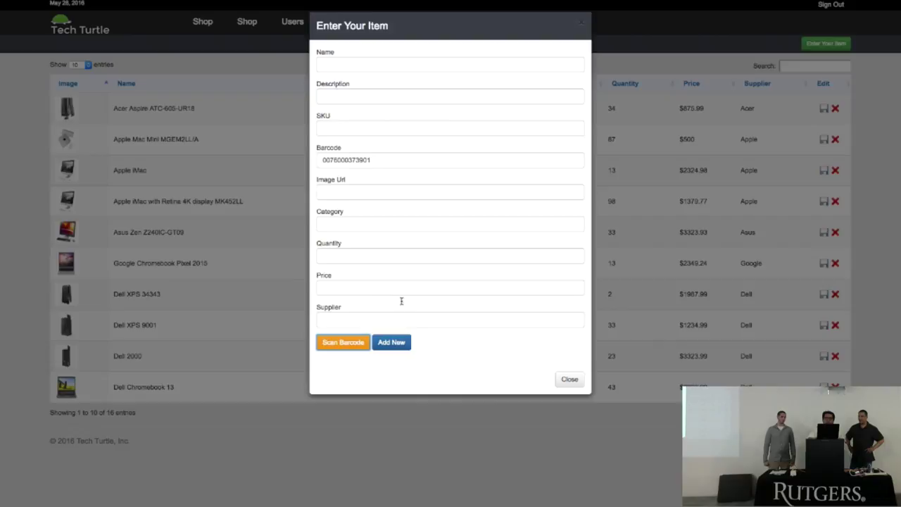
click(399, 347)
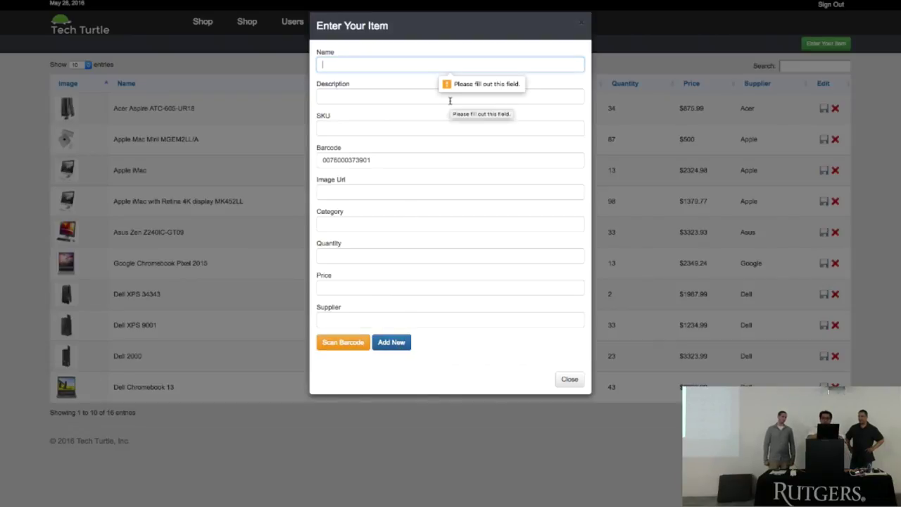
Step: Fill in name and description 'wipes', SKU 123, price 1000000, supplier 'will company'
text(wipes)
key(Tab)
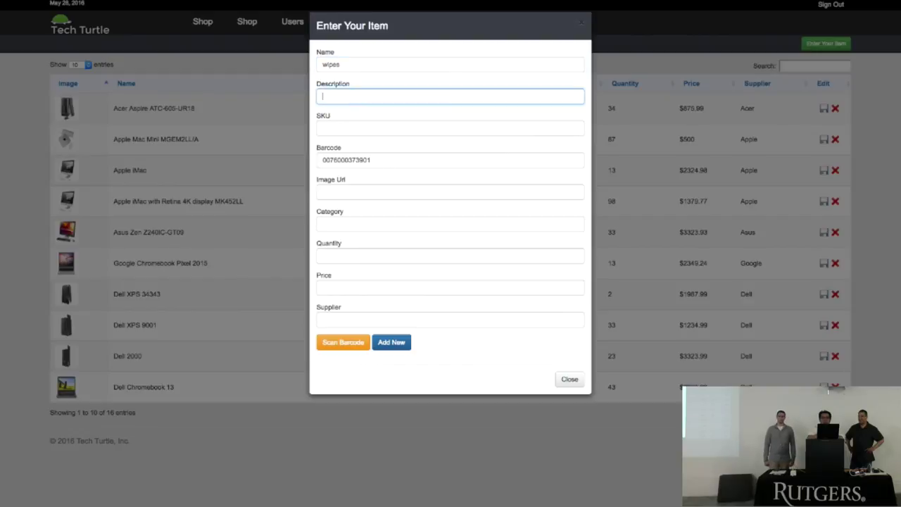
text(wipes)
key(Tab)
text(123)
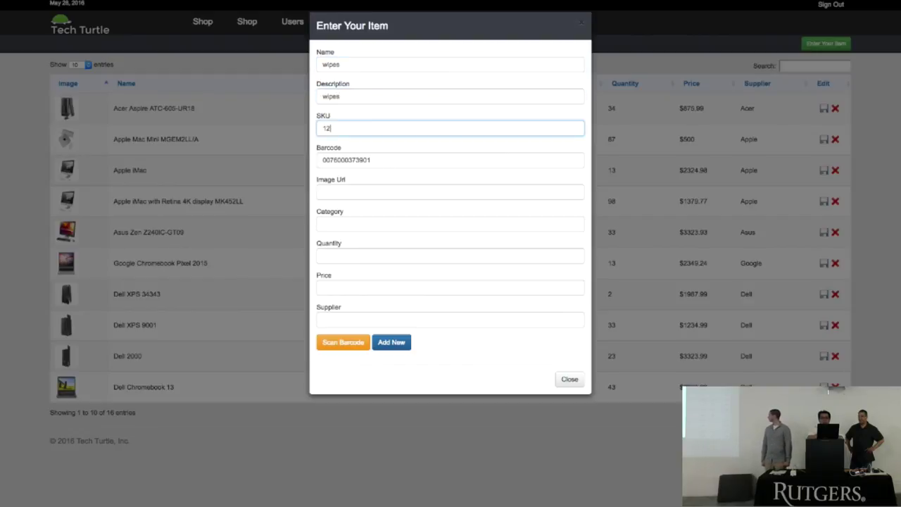
key(Tab)
key(Tab)
key(Tab)
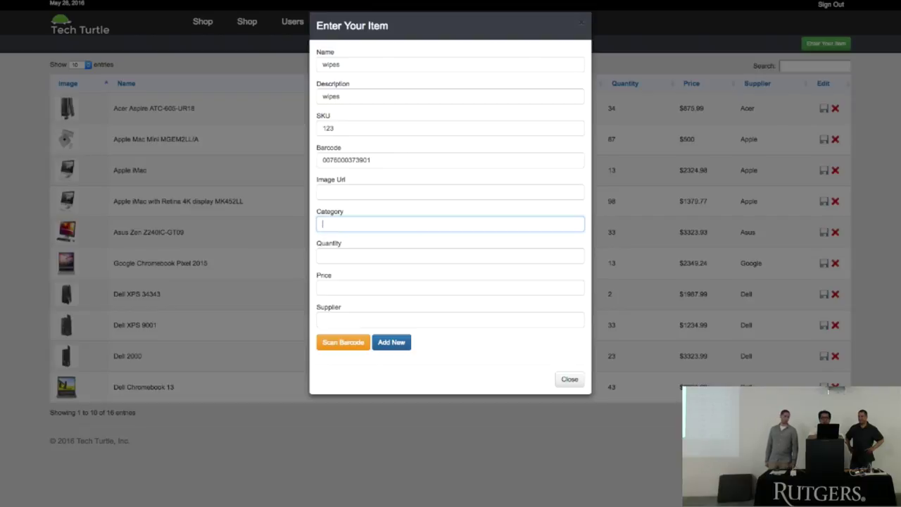
key(Tab)
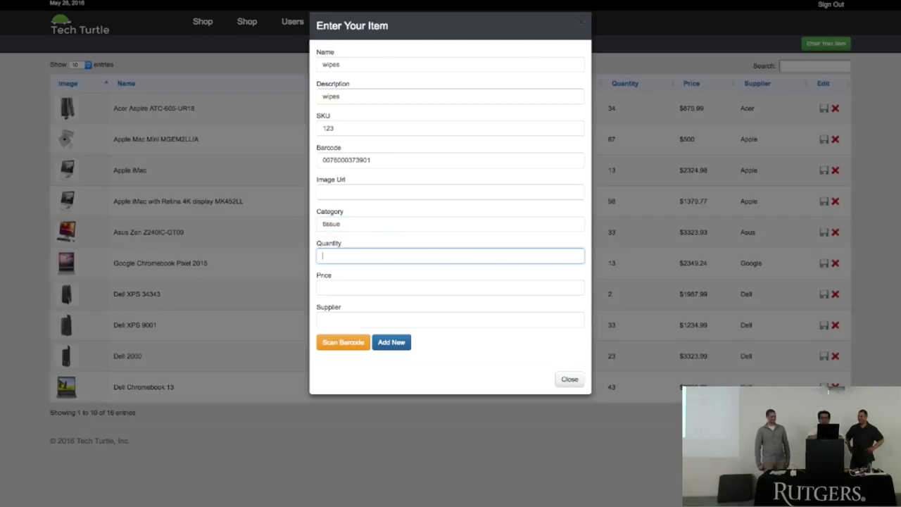
key(Tab)
text(1000000)
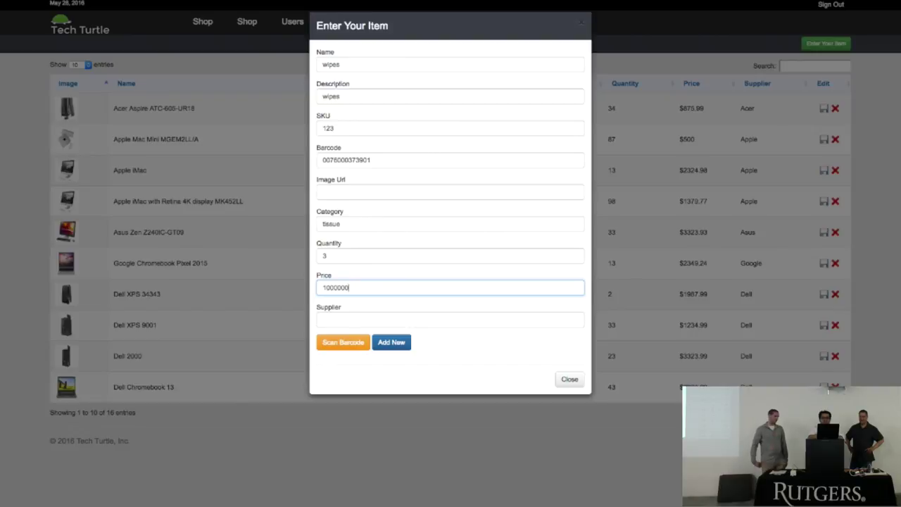
key(Tab)
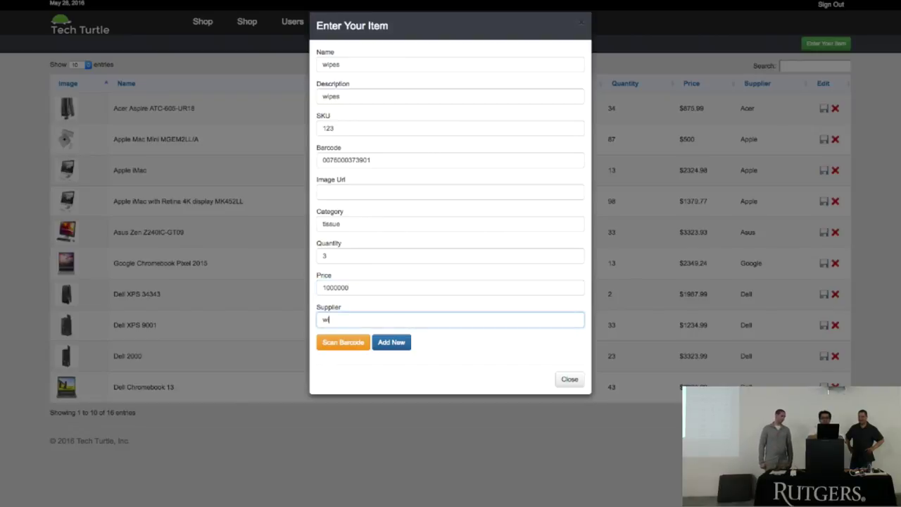
text(will company)
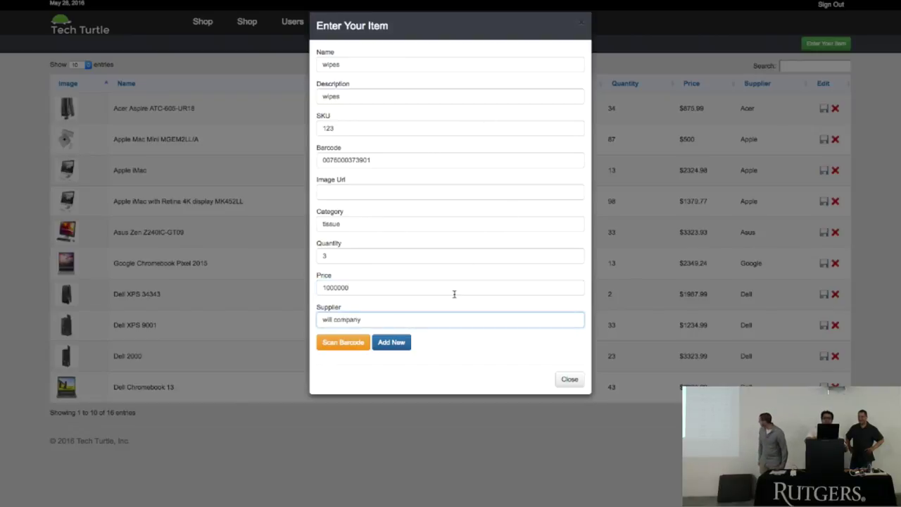
Step: Add the wipes item to inventory, entering '#' in a remaining field on retry
click(407, 352)
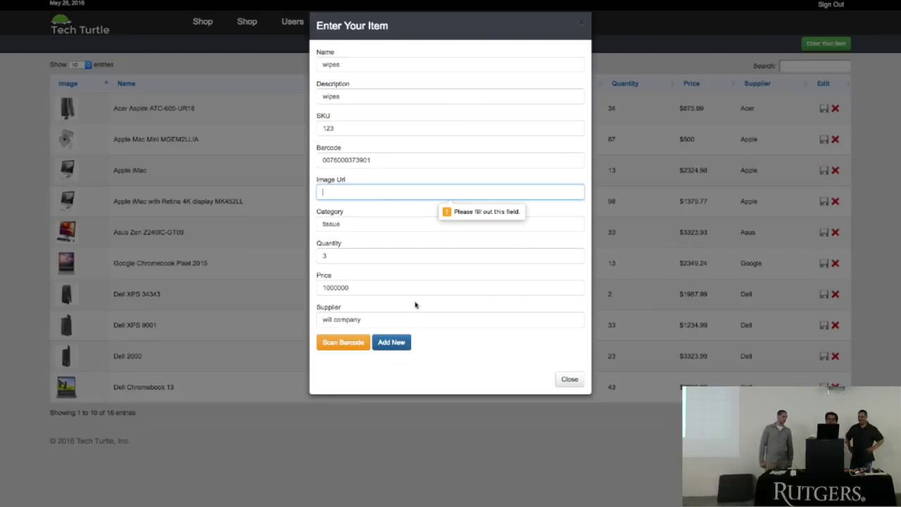
text(#)
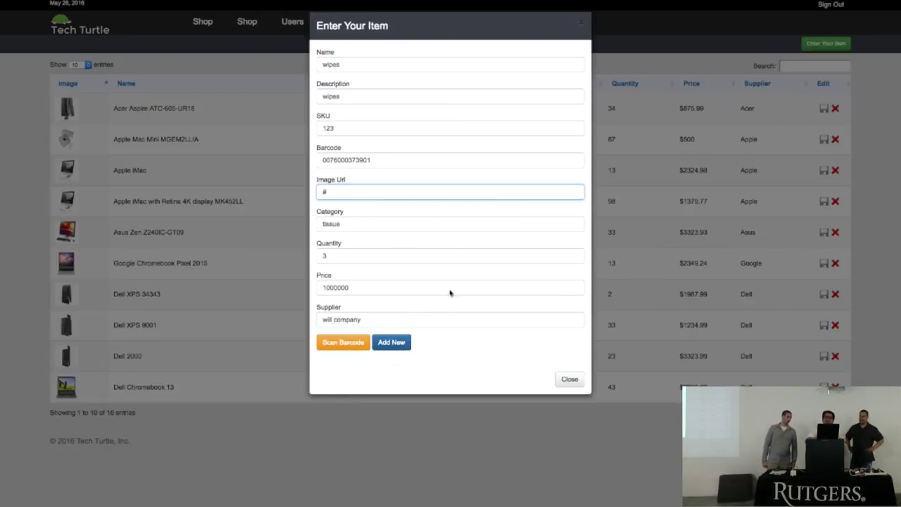
click(396, 349)
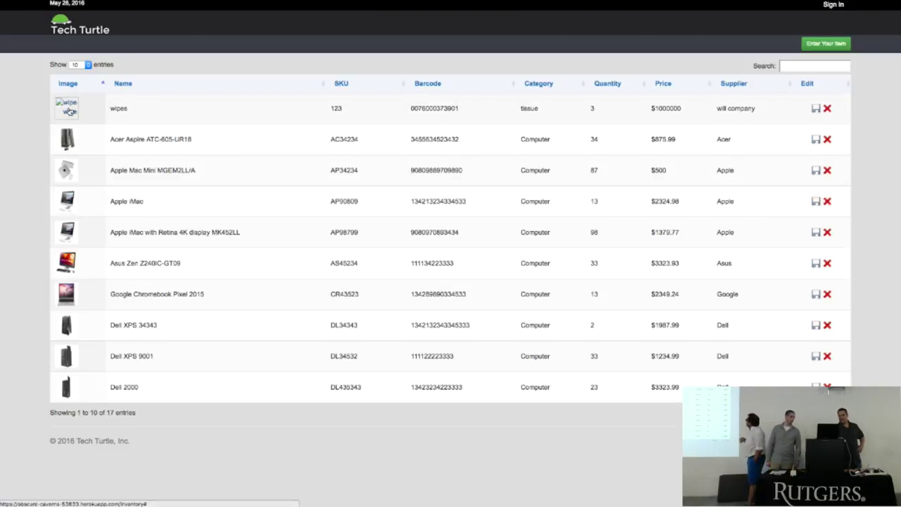
Step: View the wipes edit form unchanged, then sign in with a saved username
click(816, 110)
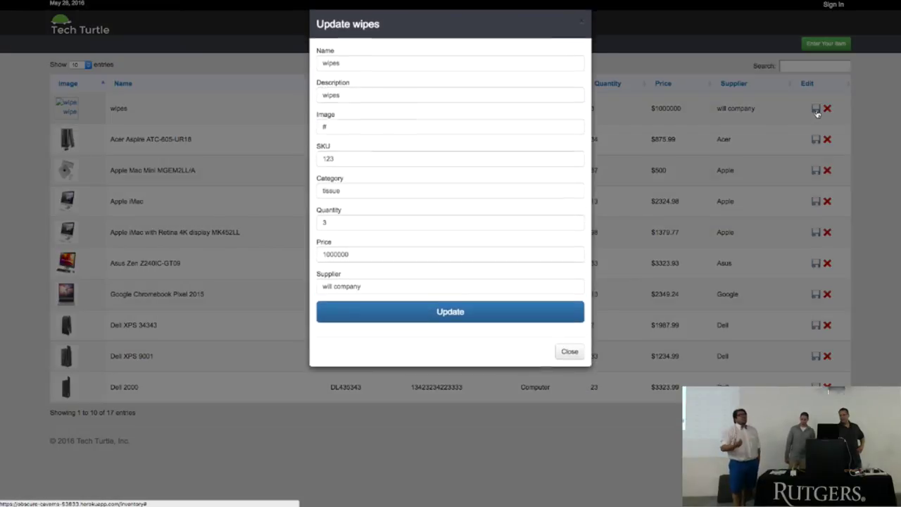
click(871, 159)
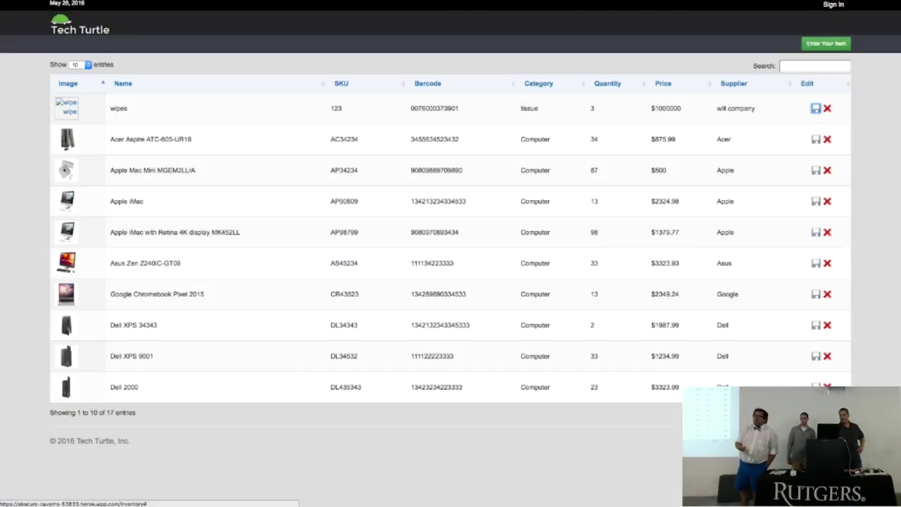
click(831, 7)
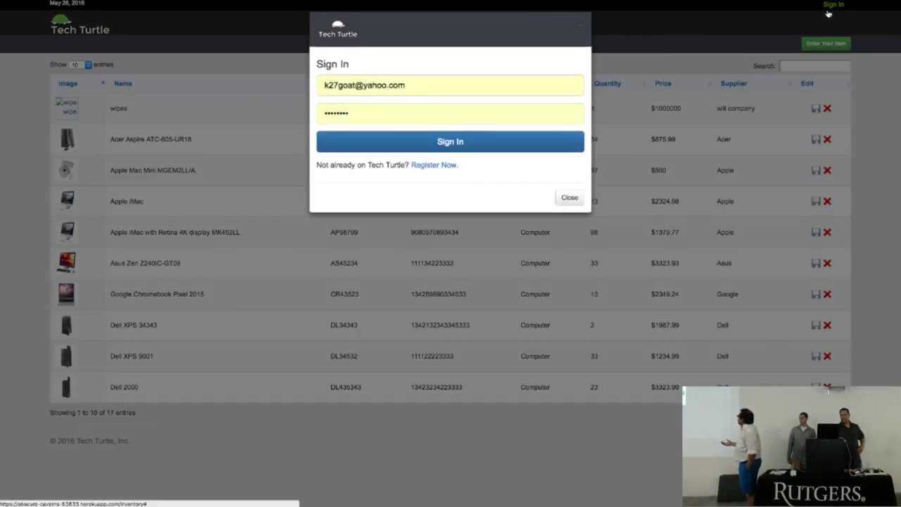
triple_click(401, 86)
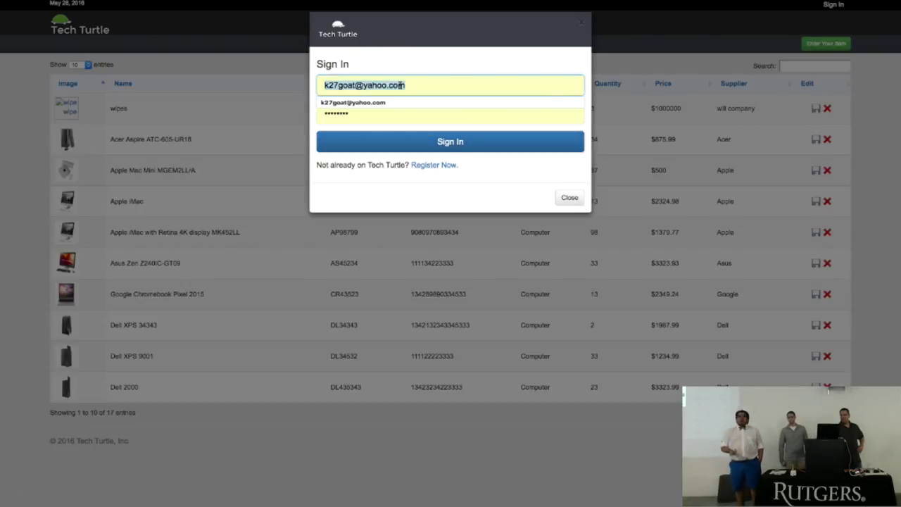
text(jason123)
click(395, 105)
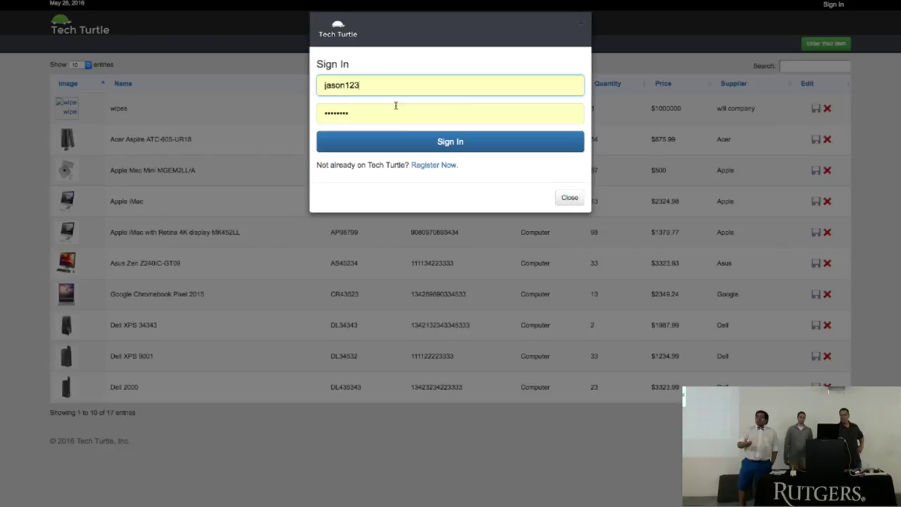
click(411, 143)
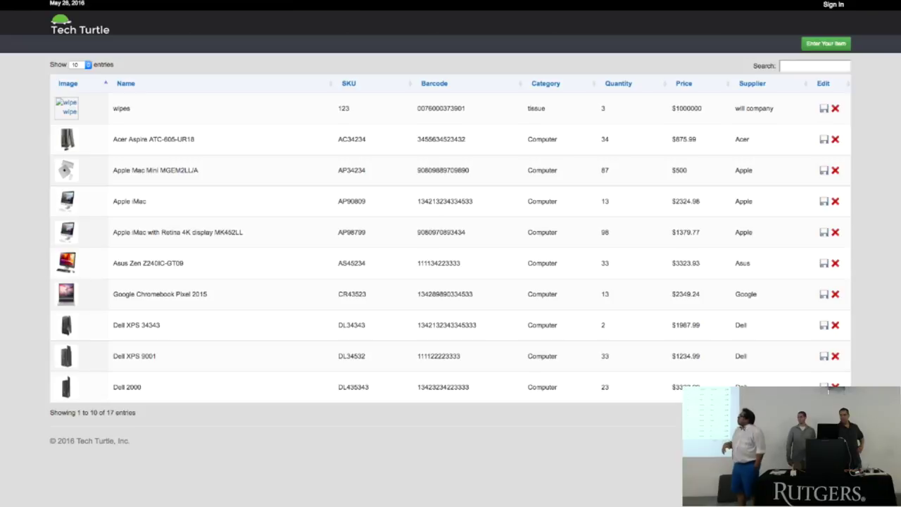
Step: Sign in again with the password and decline the browser's save-password prompt
click(833, 5)
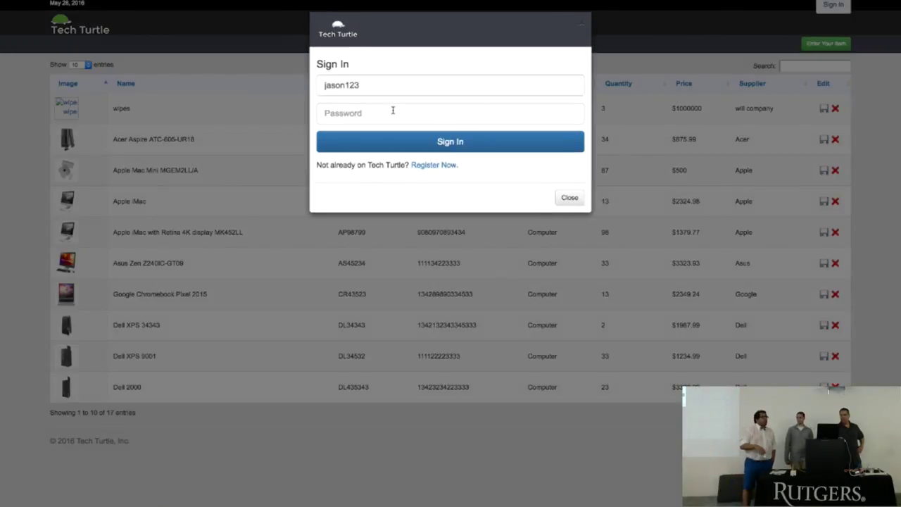
click(392, 111)
text(p)
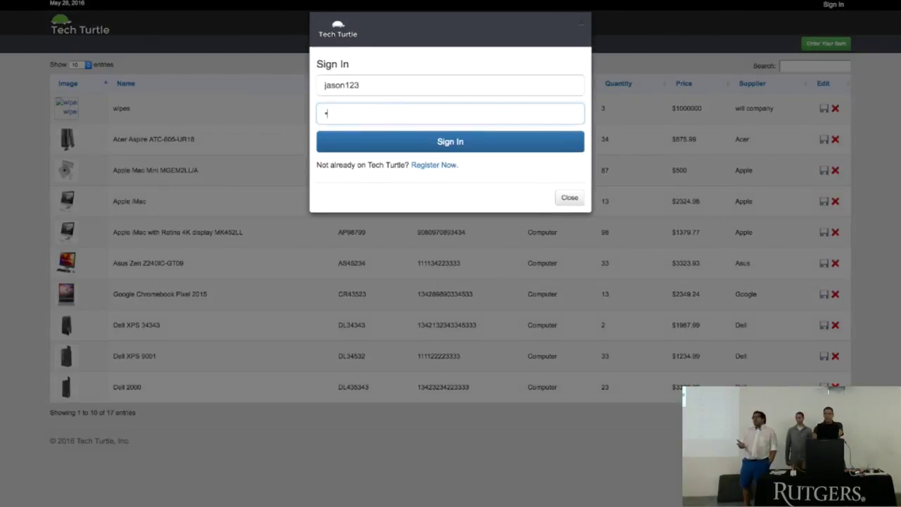
text(assw)
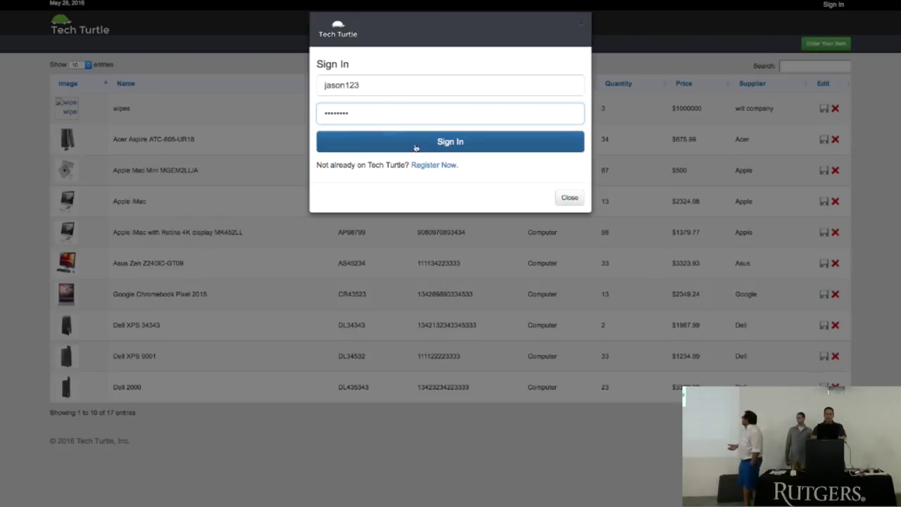
click(425, 150)
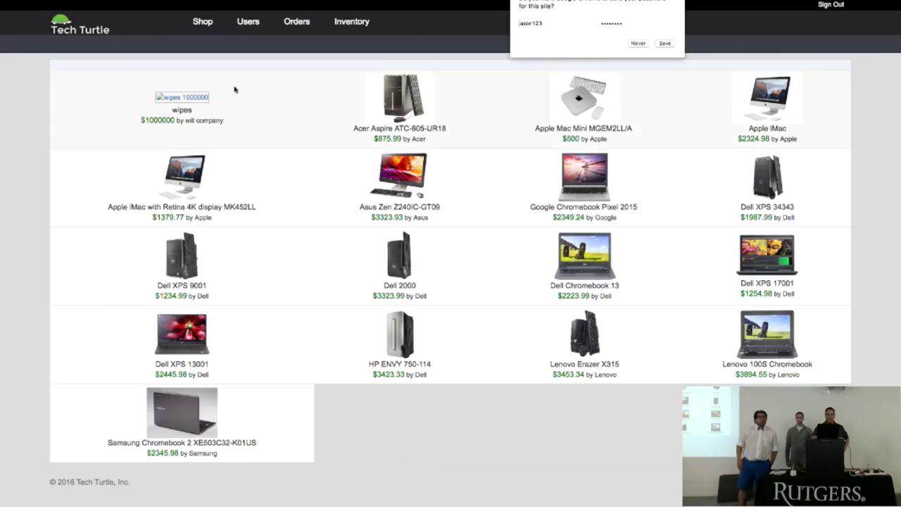
click(639, 45)
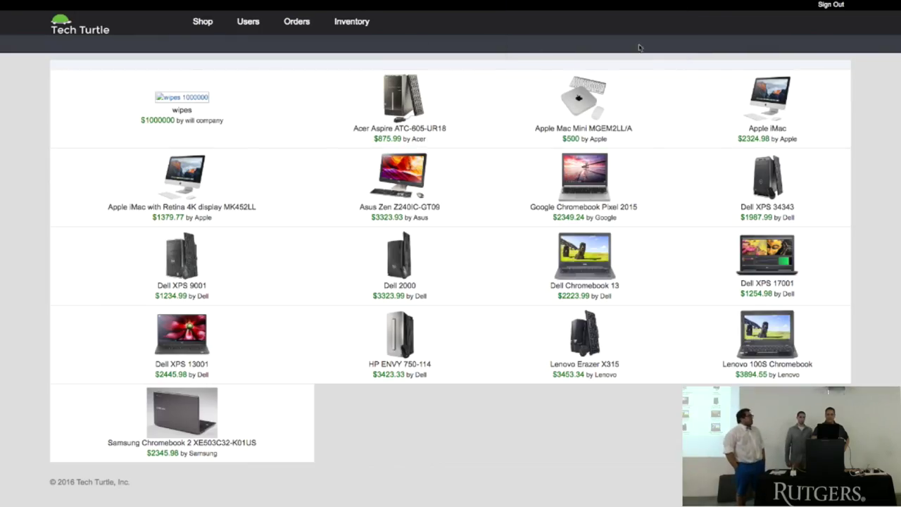
Step: Return to the Tech Turtle home page via the logo
click(74, 36)
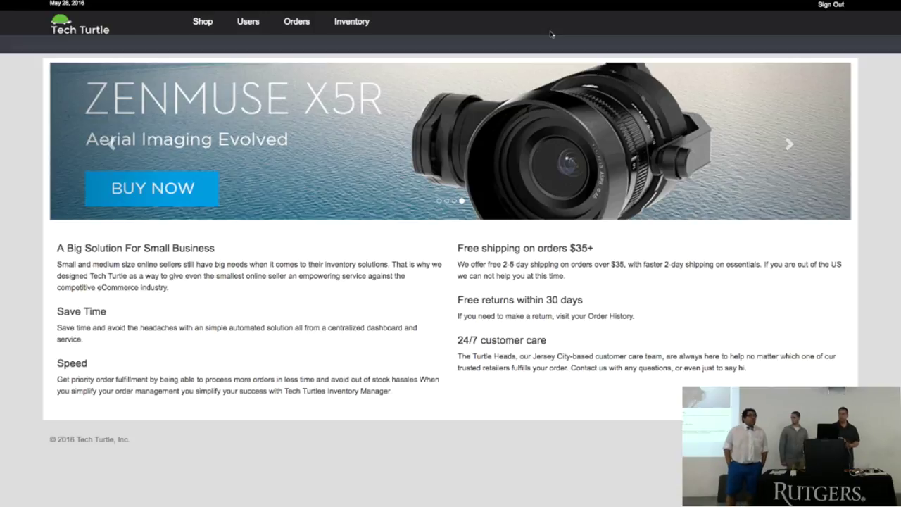
Step: Add the Acer Aspire ATC-605-UR18 from the shop grid to the cart
click(197, 23)
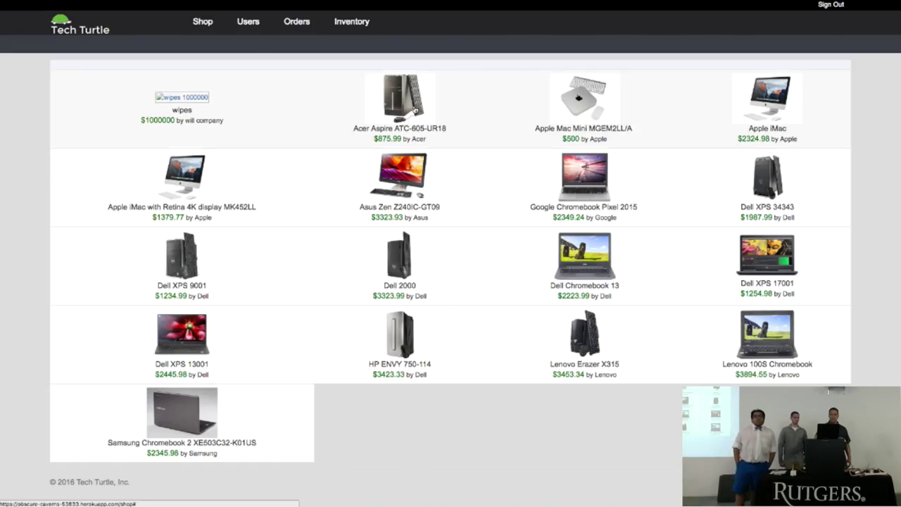
click(417, 130)
click(459, 234)
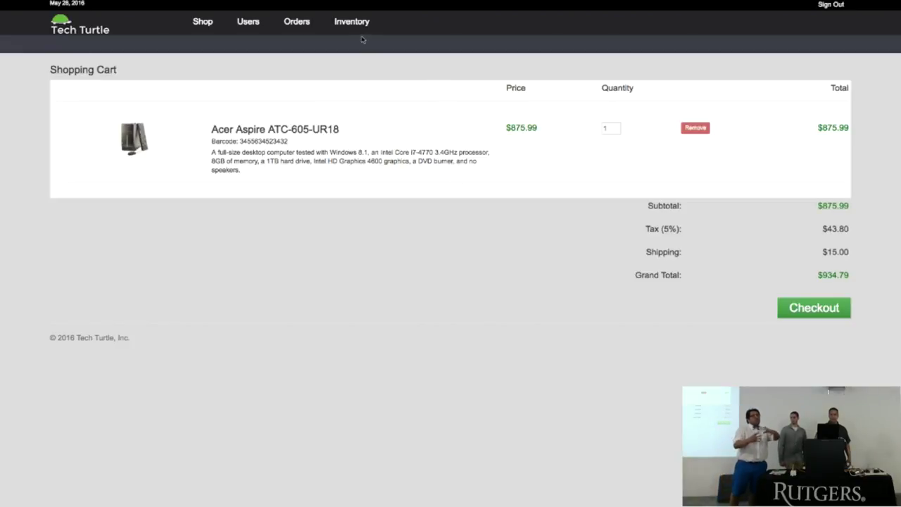
Step: Delete the wipes item from the inventory table, then return to the shop grid
click(361, 29)
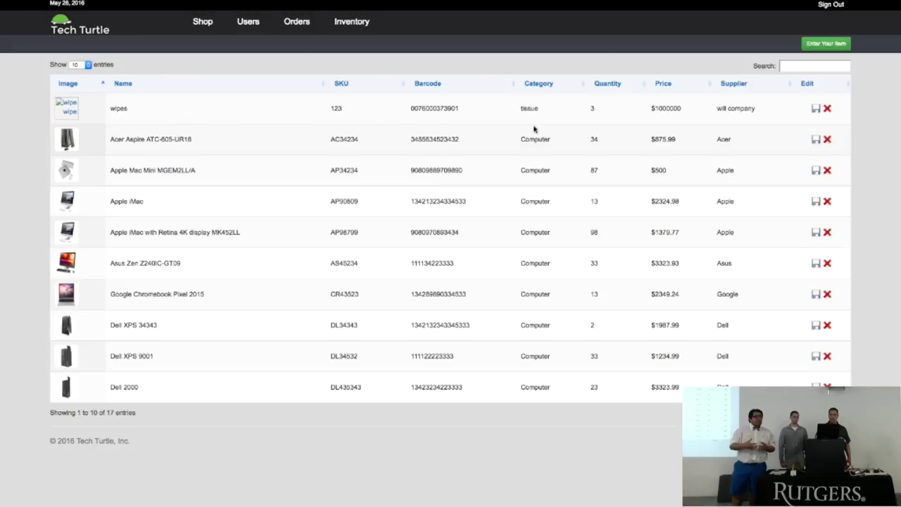
click(827, 110)
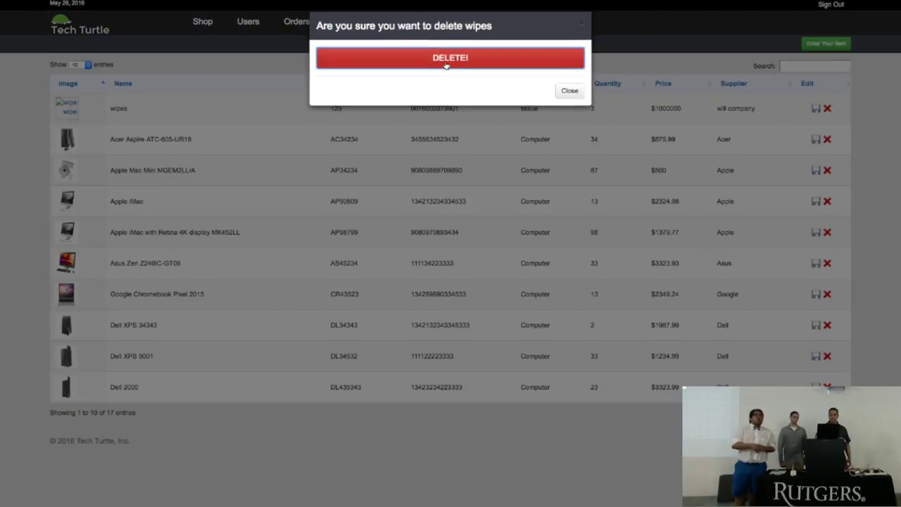
click(445, 59)
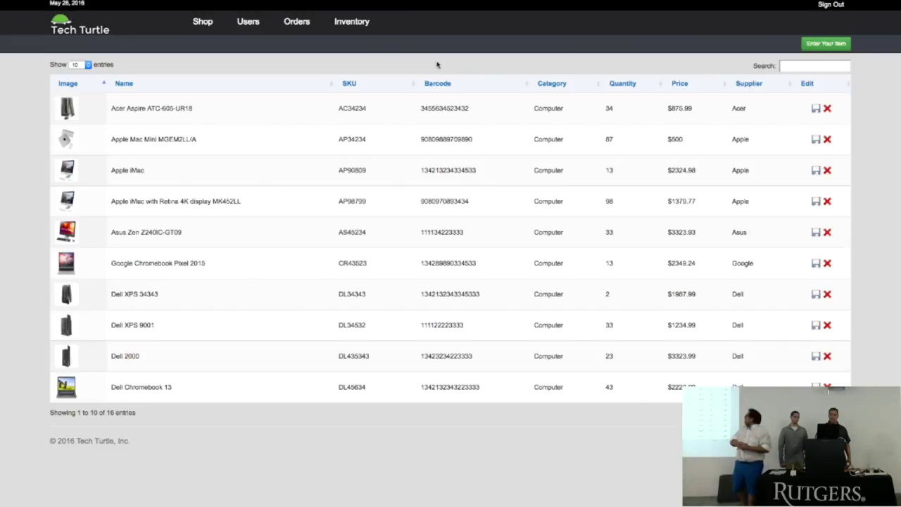
click(202, 22)
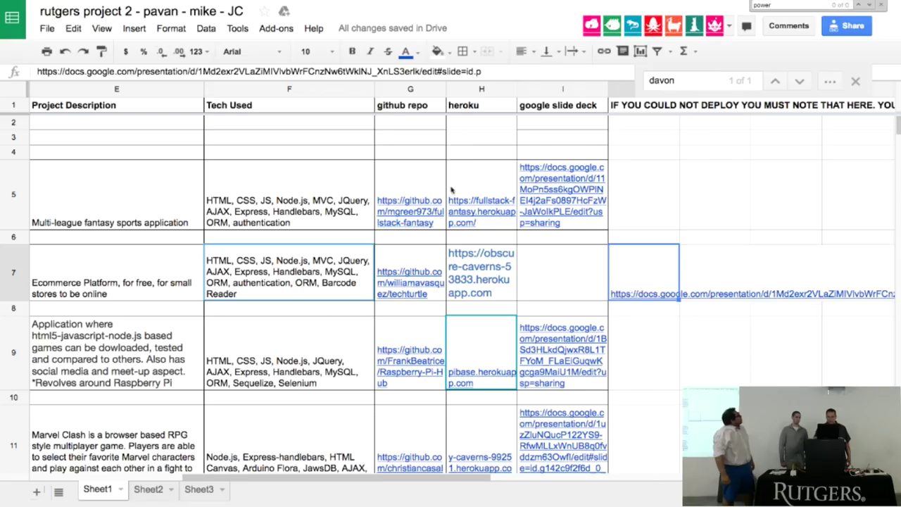
Step: Edit cell G7 in the project sheet and select its full techturtle GitHub repository URL
click(453, 191)
click(426, 275)
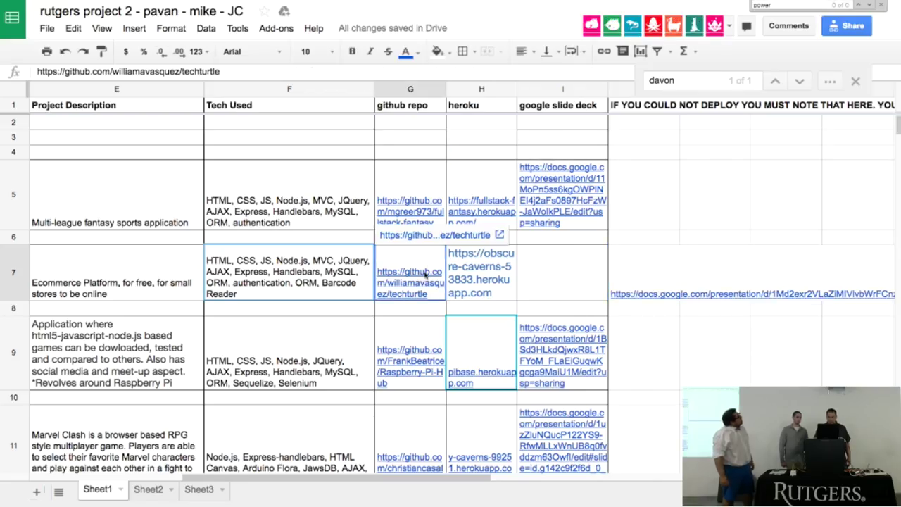
double_click(425, 273)
triple_click(424, 247)
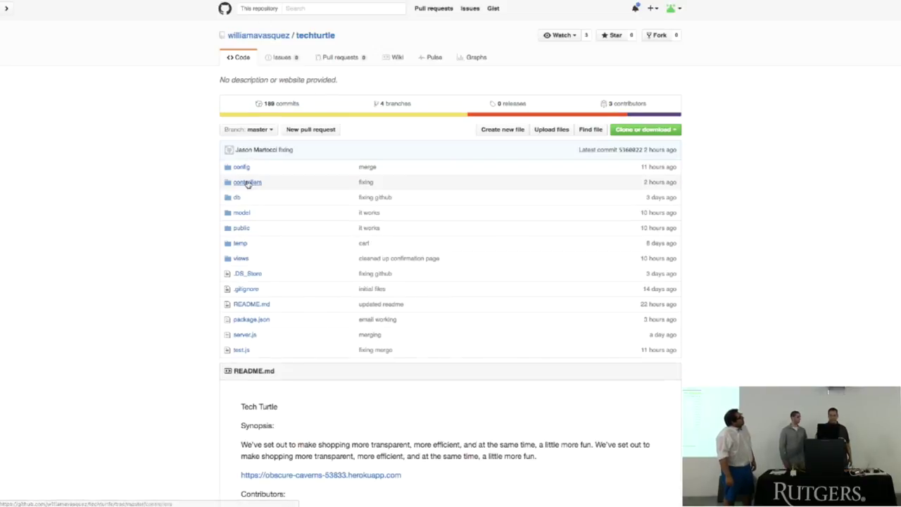
click(246, 182)
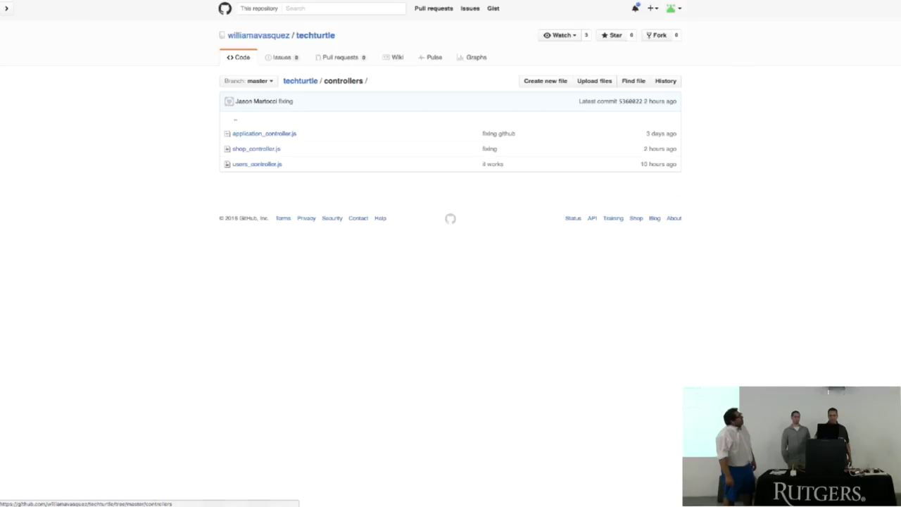
key(alt+Left)
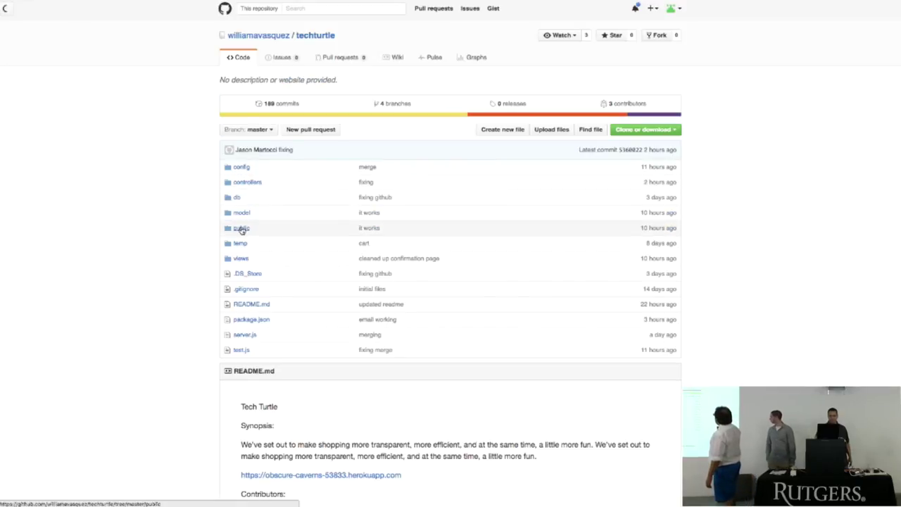
click(241, 228)
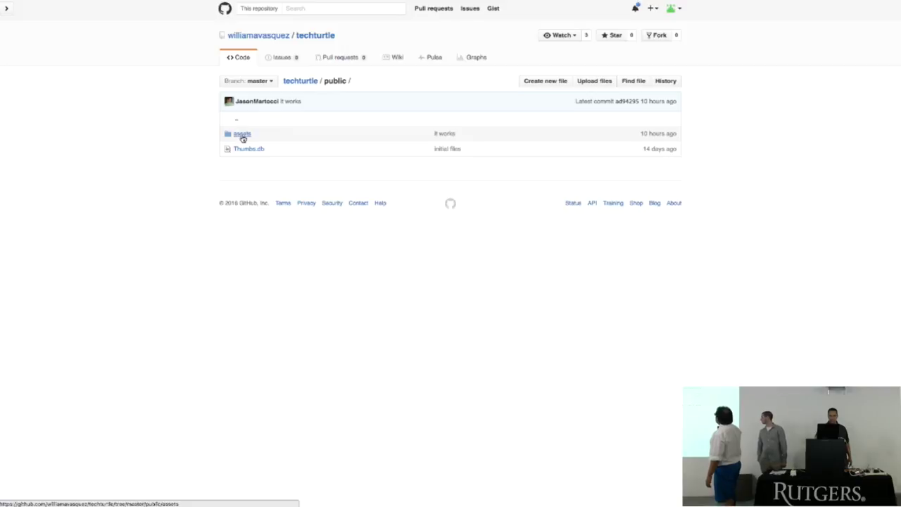
click(242, 136)
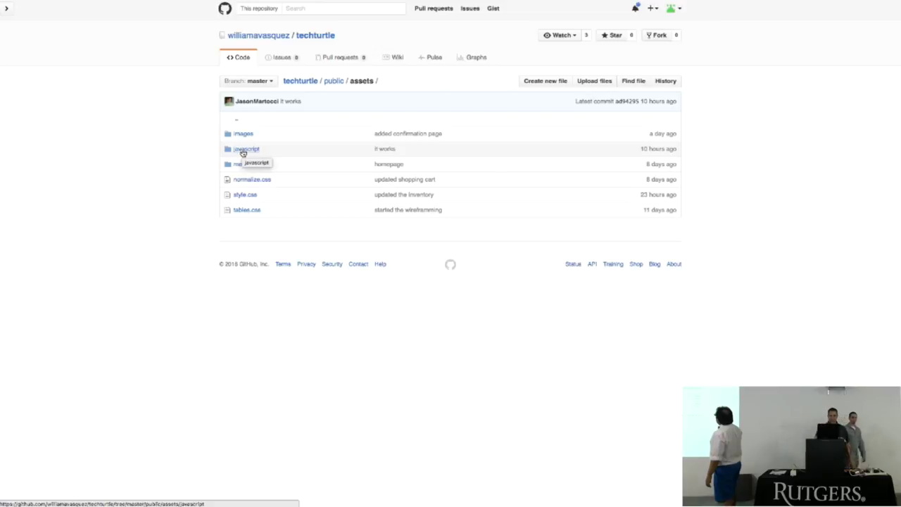
click(242, 150)
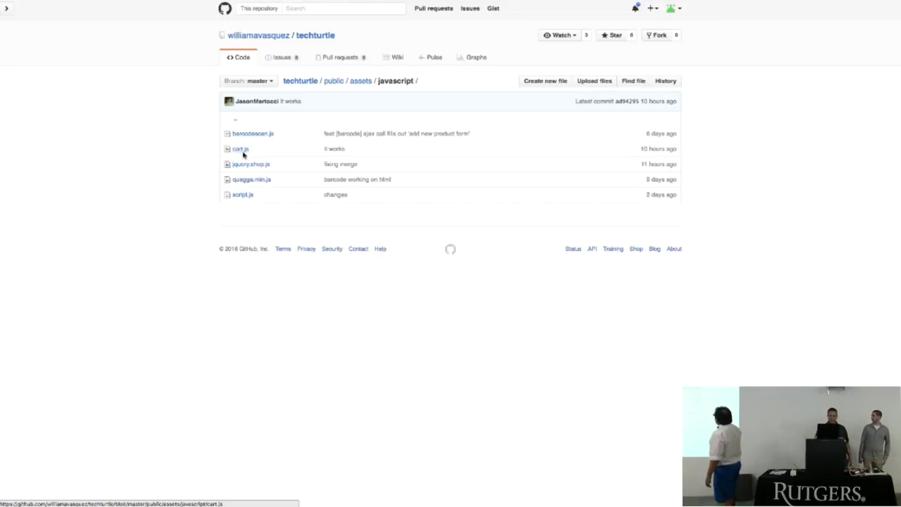
click(254, 166)
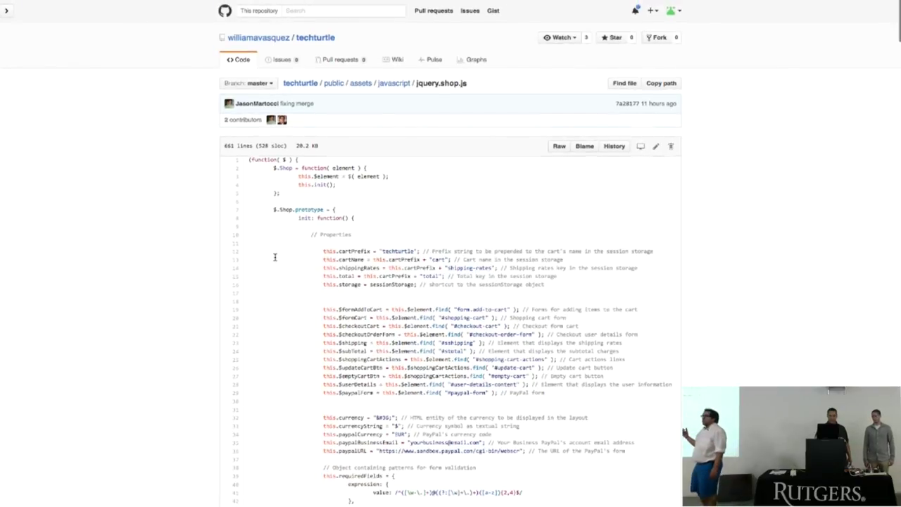
scroll(275, 256, down, 3)
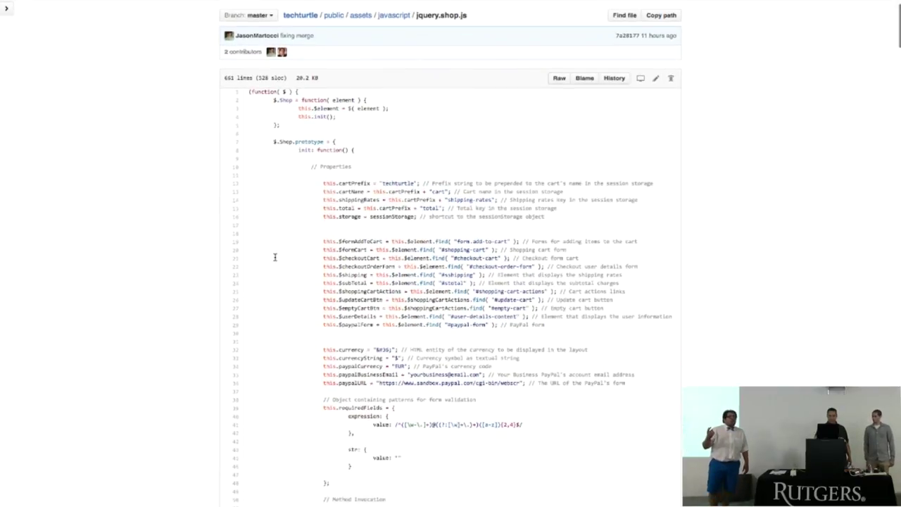
scroll(274, 257, down, 3)
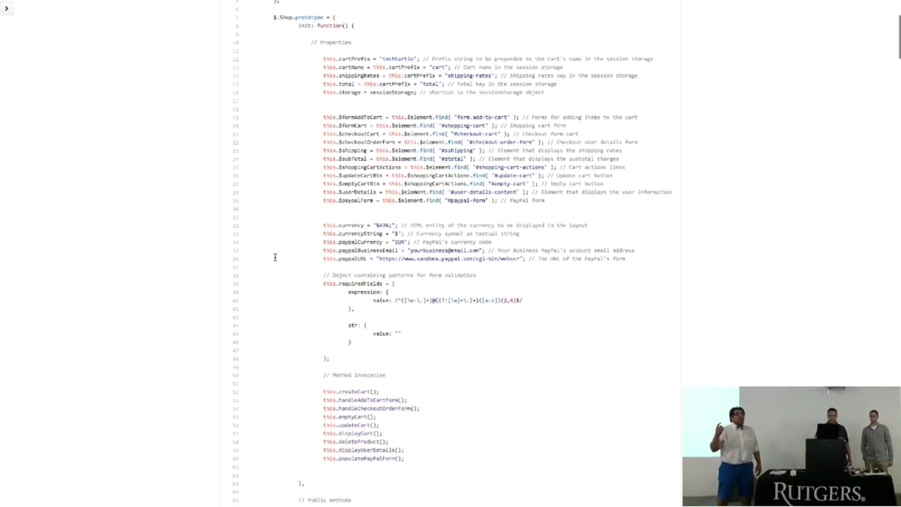
scroll(275, 257, down, 5)
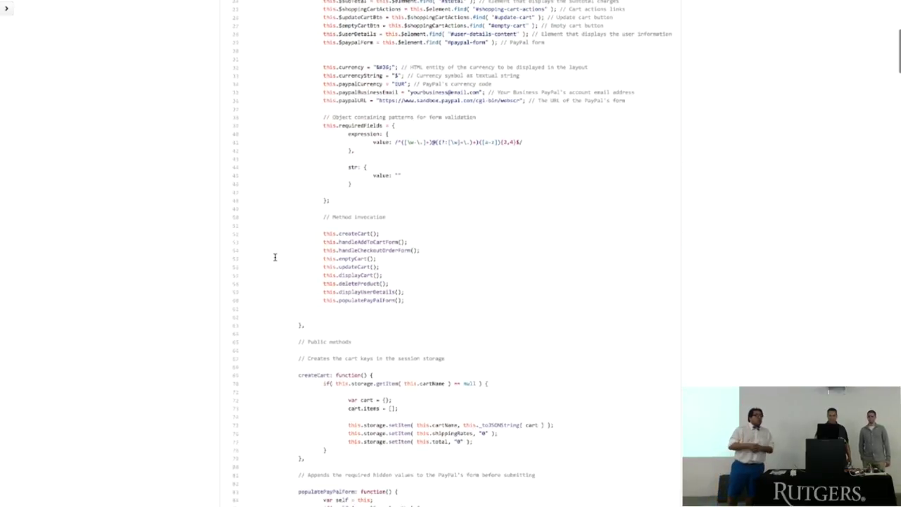
scroll(274, 257, down, 4)
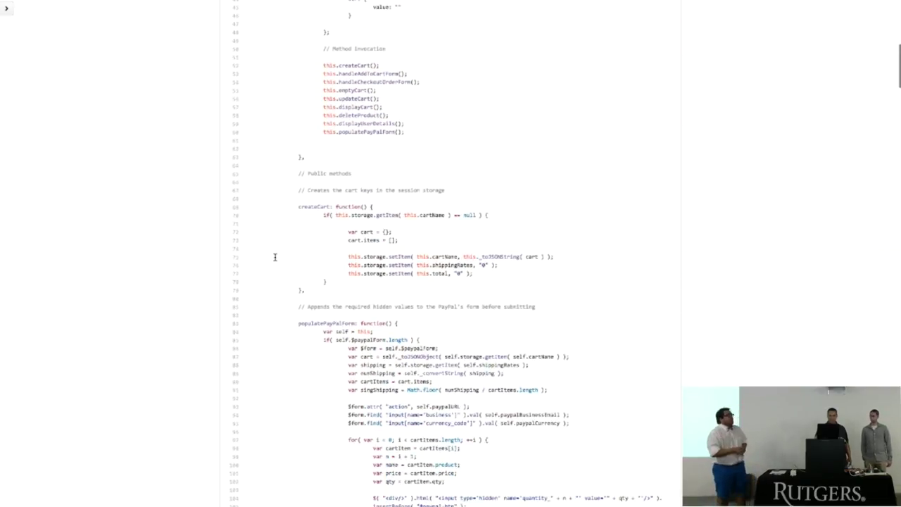
scroll(274, 256, down, 12)
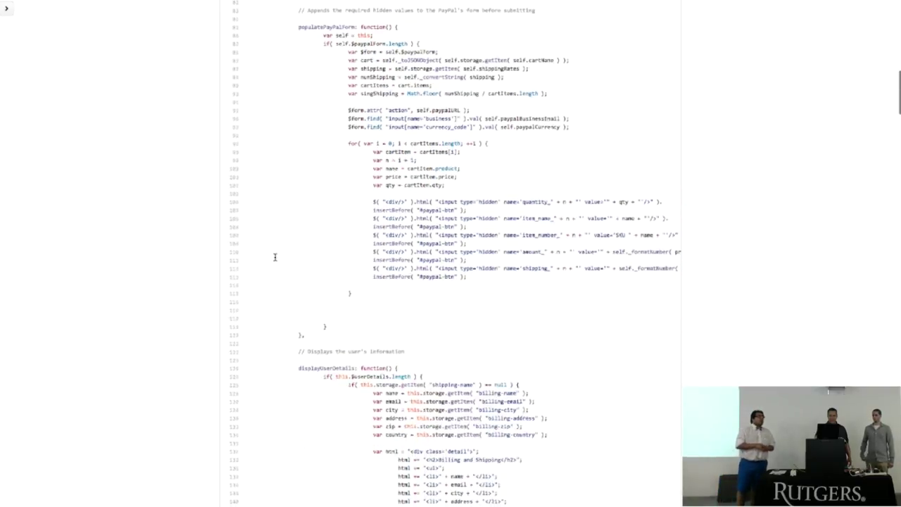
scroll(274, 257, down, 9)
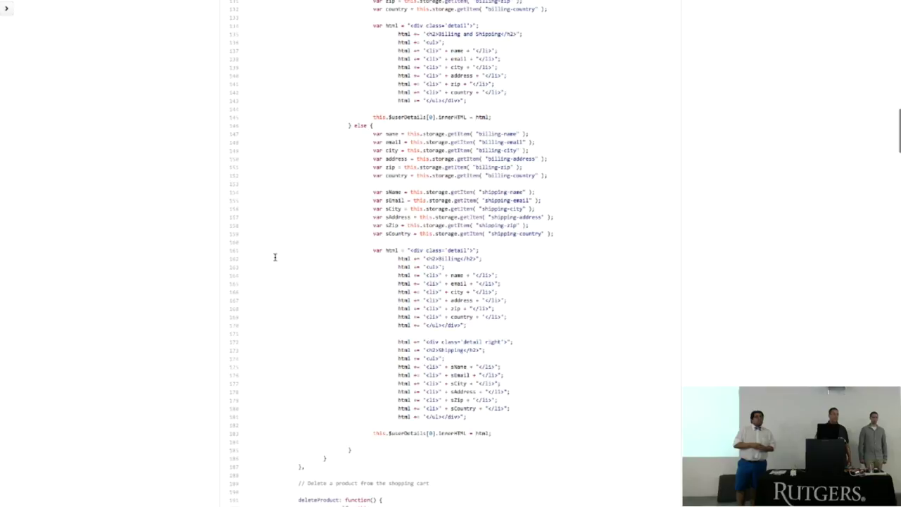
scroll(275, 257, up, 20)
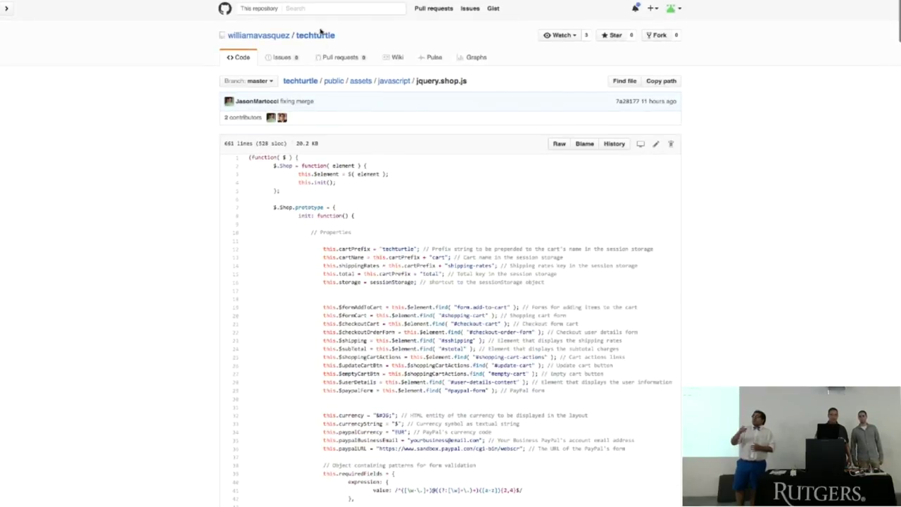
click(321, 35)
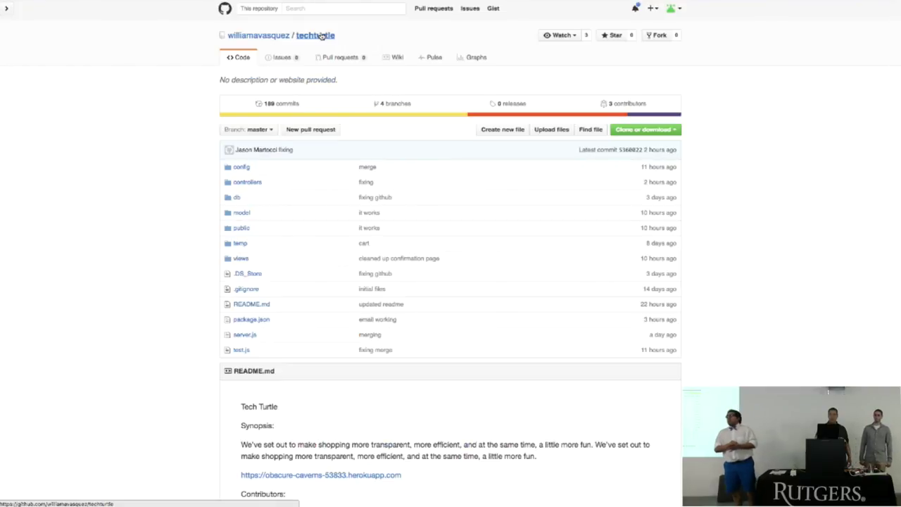